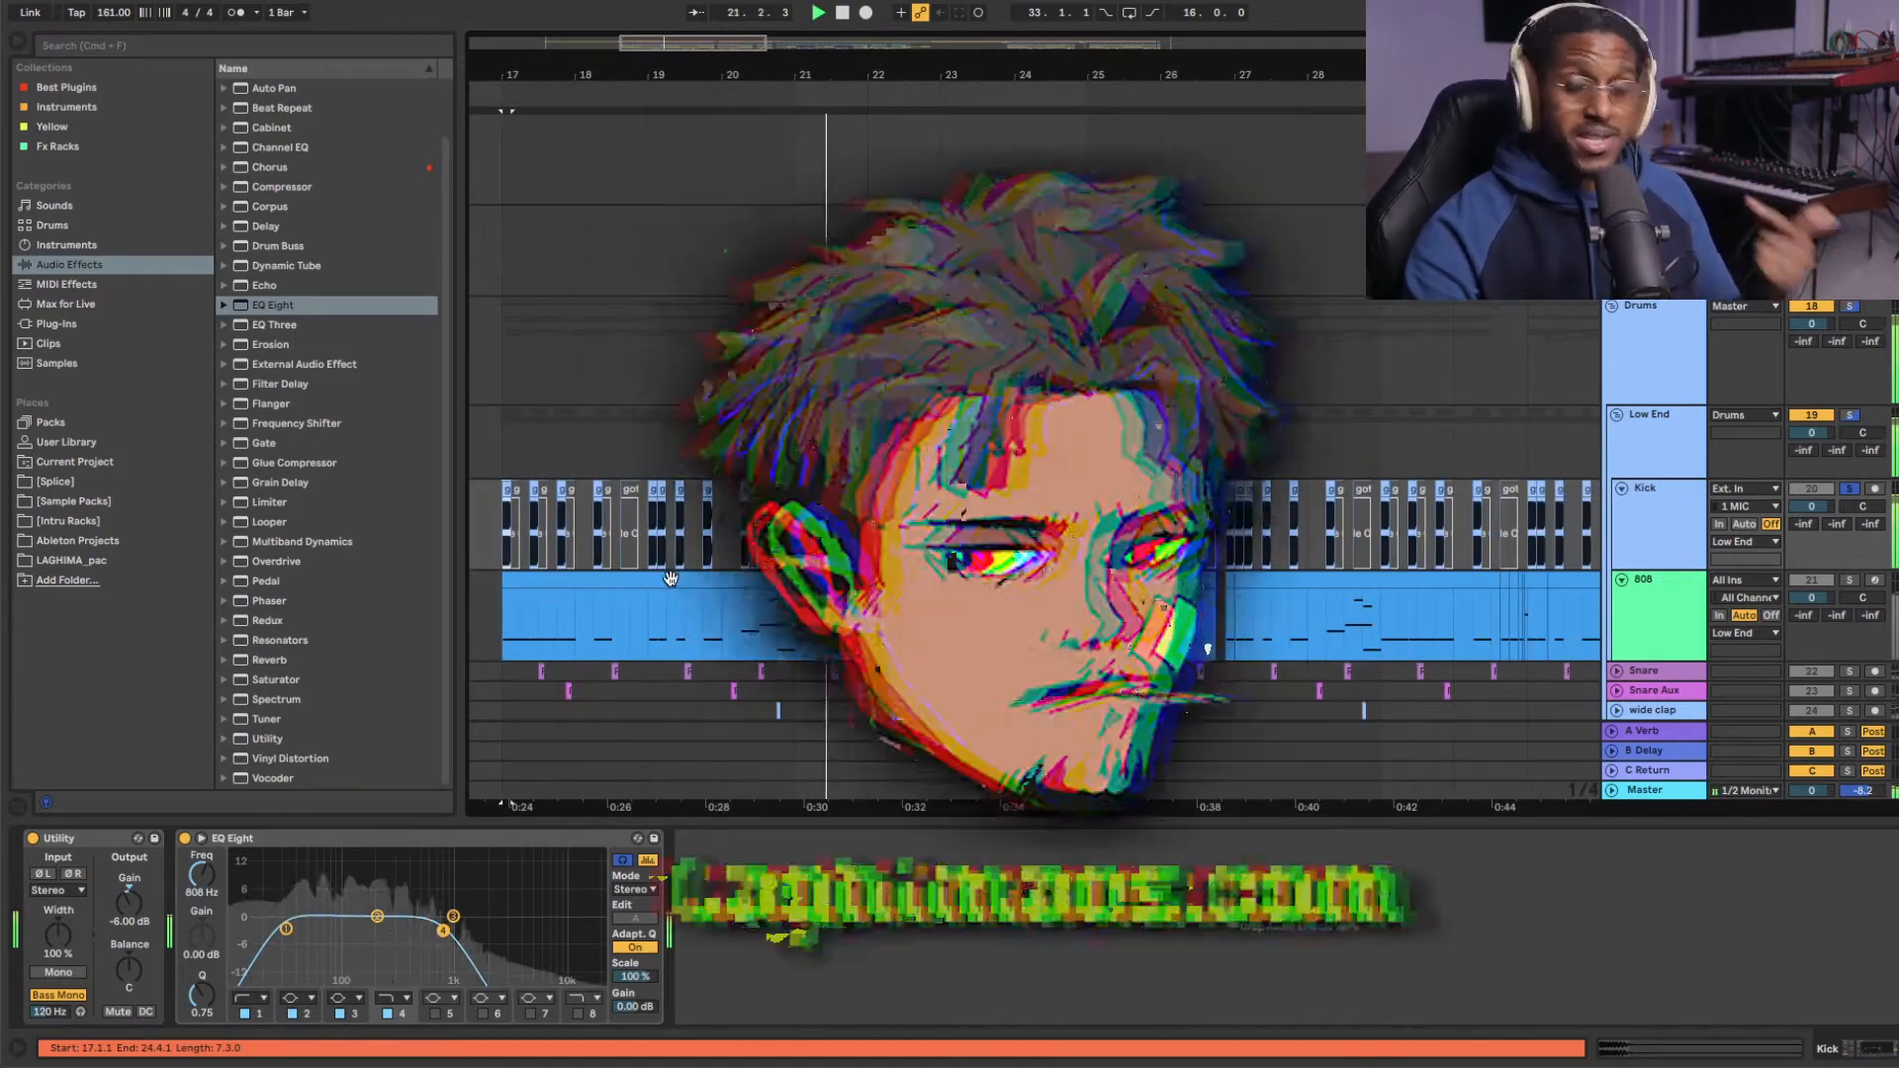
# Solo the 808 track alongside the kick and play the two together.
pyautogui.press('space')
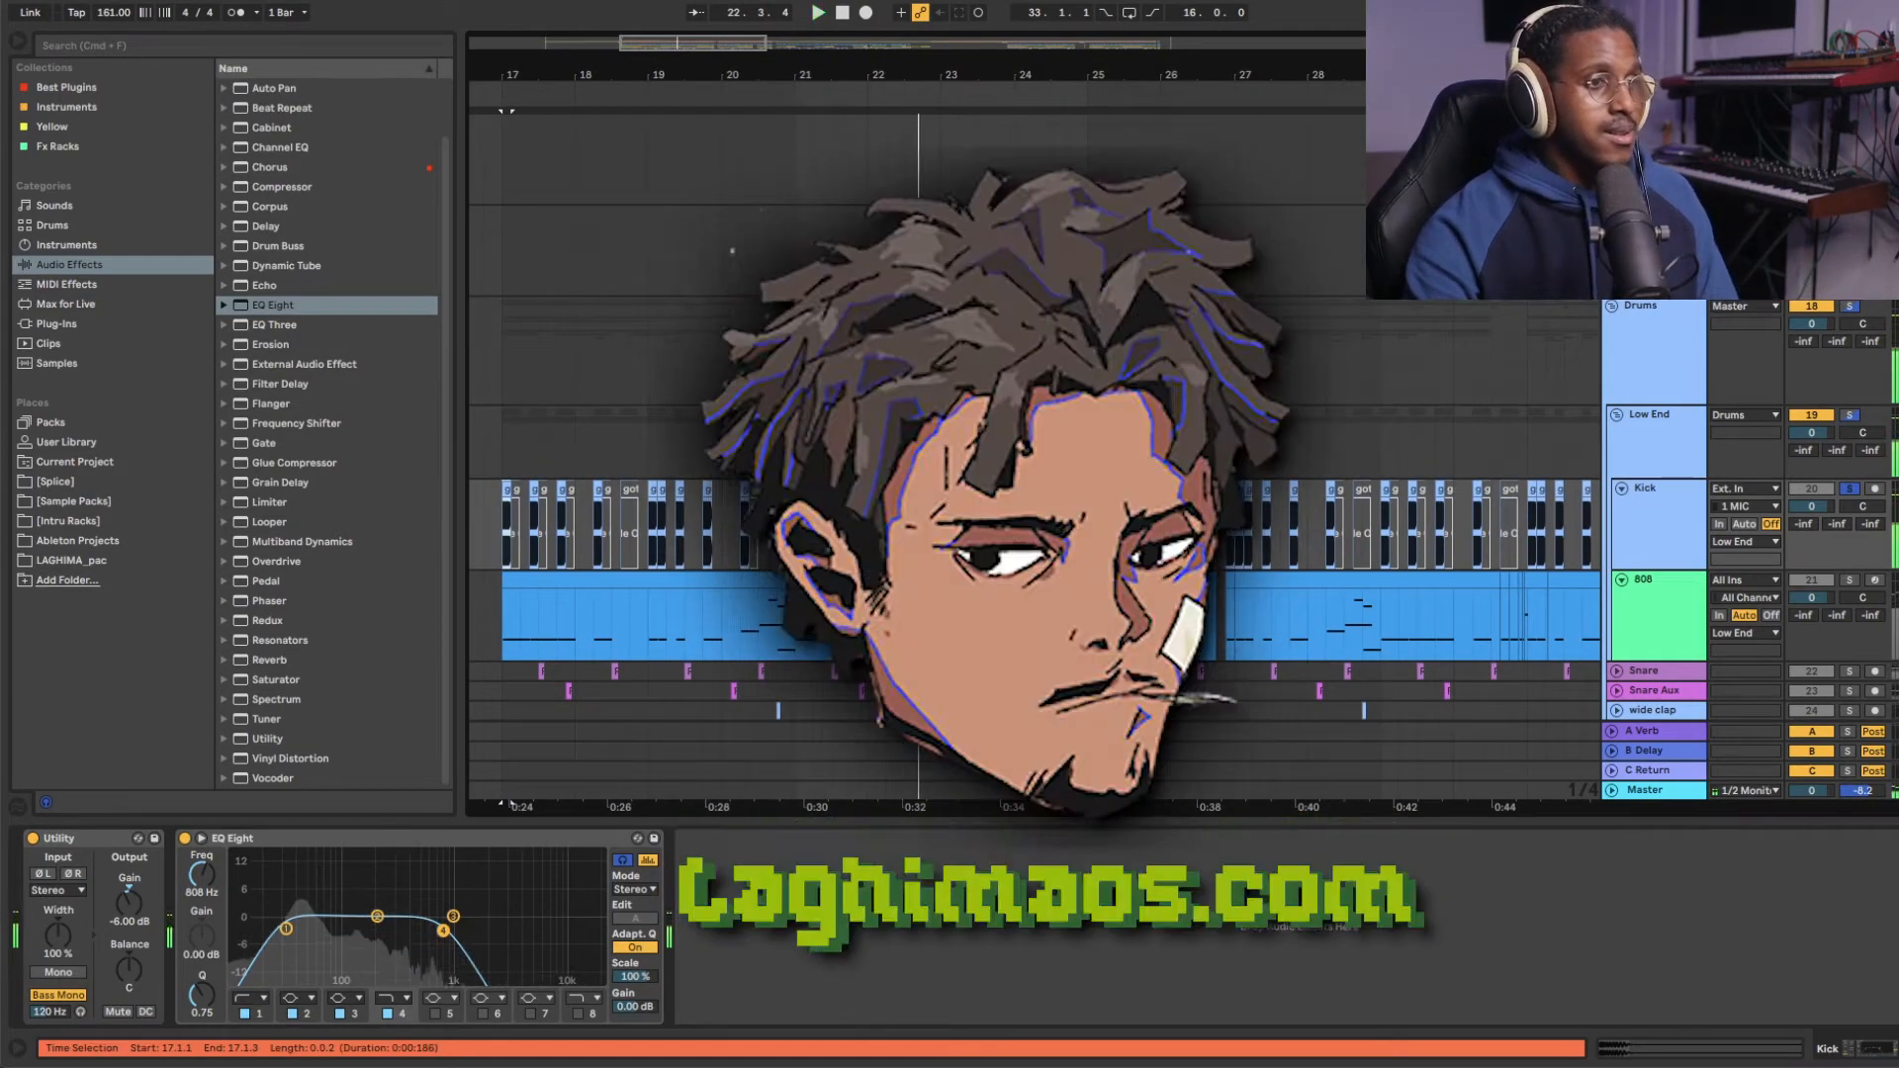
pyautogui.click(1663, 586)
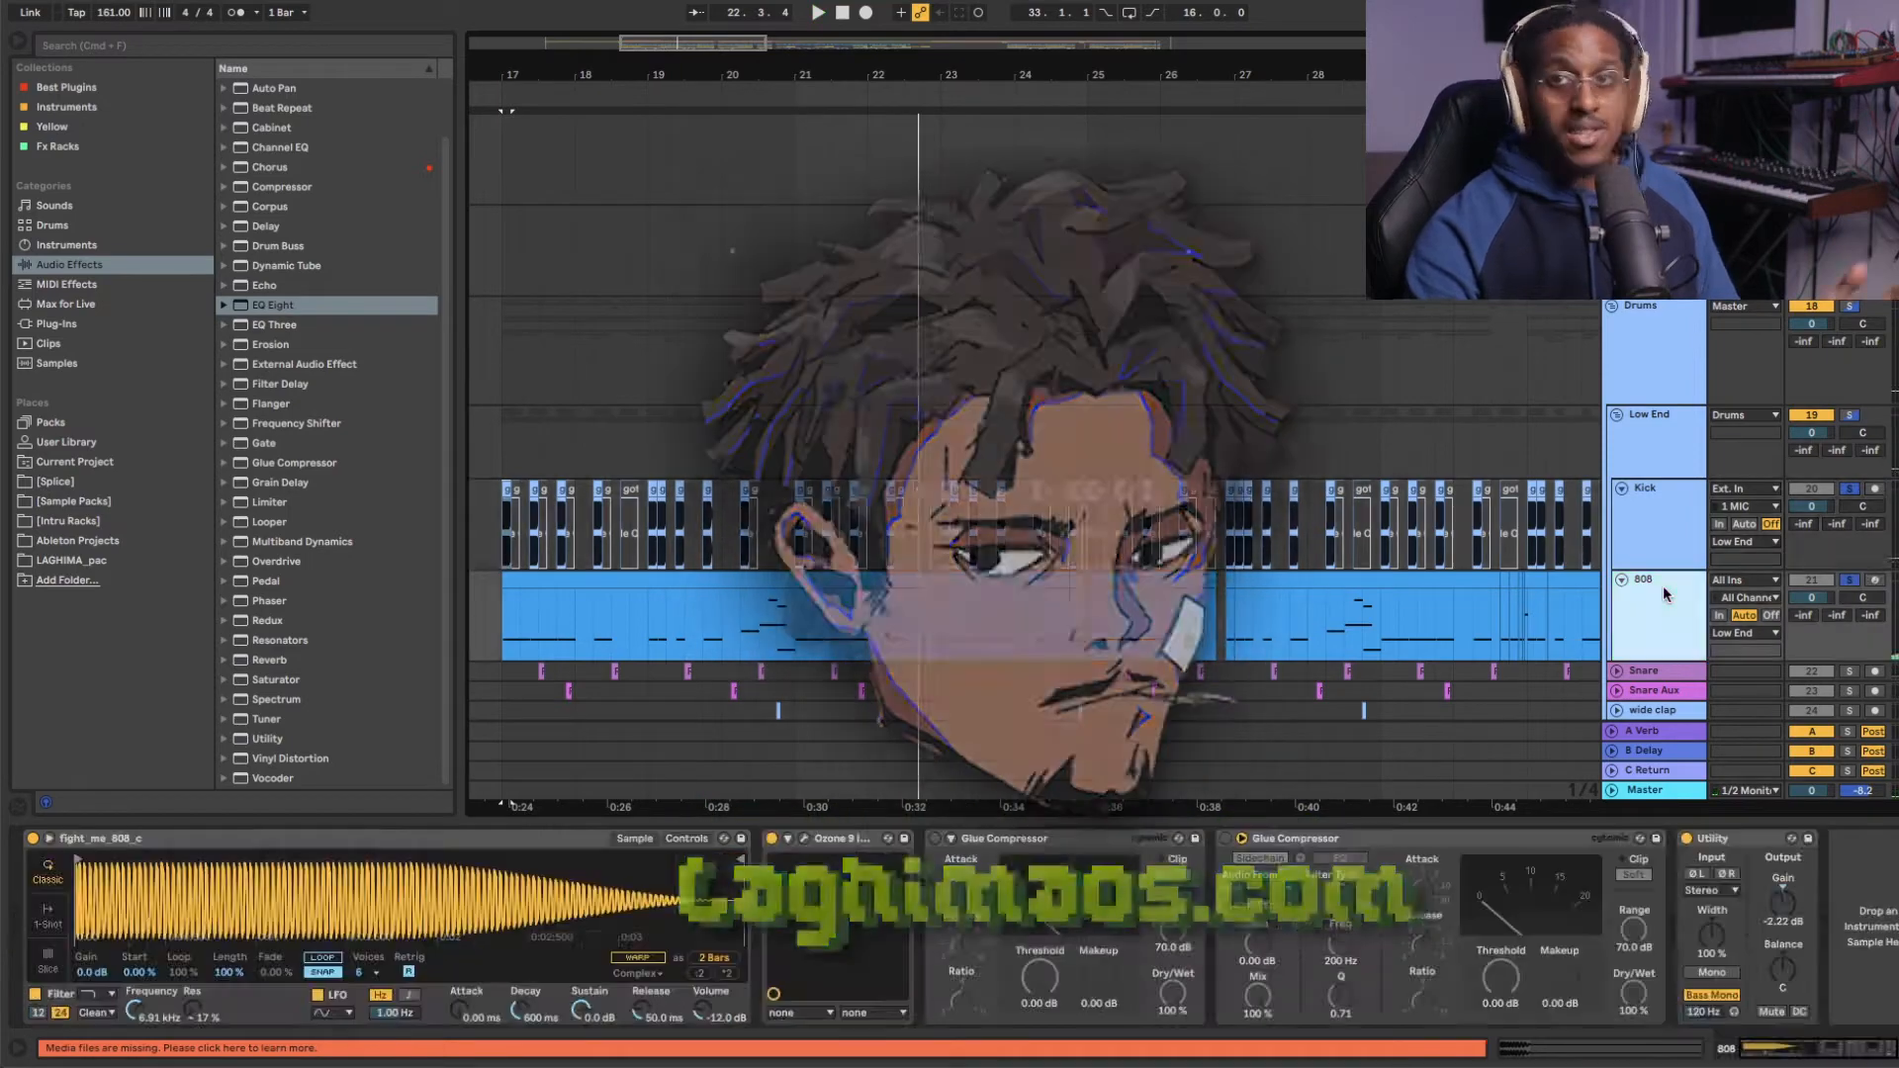
pyautogui.press('space')
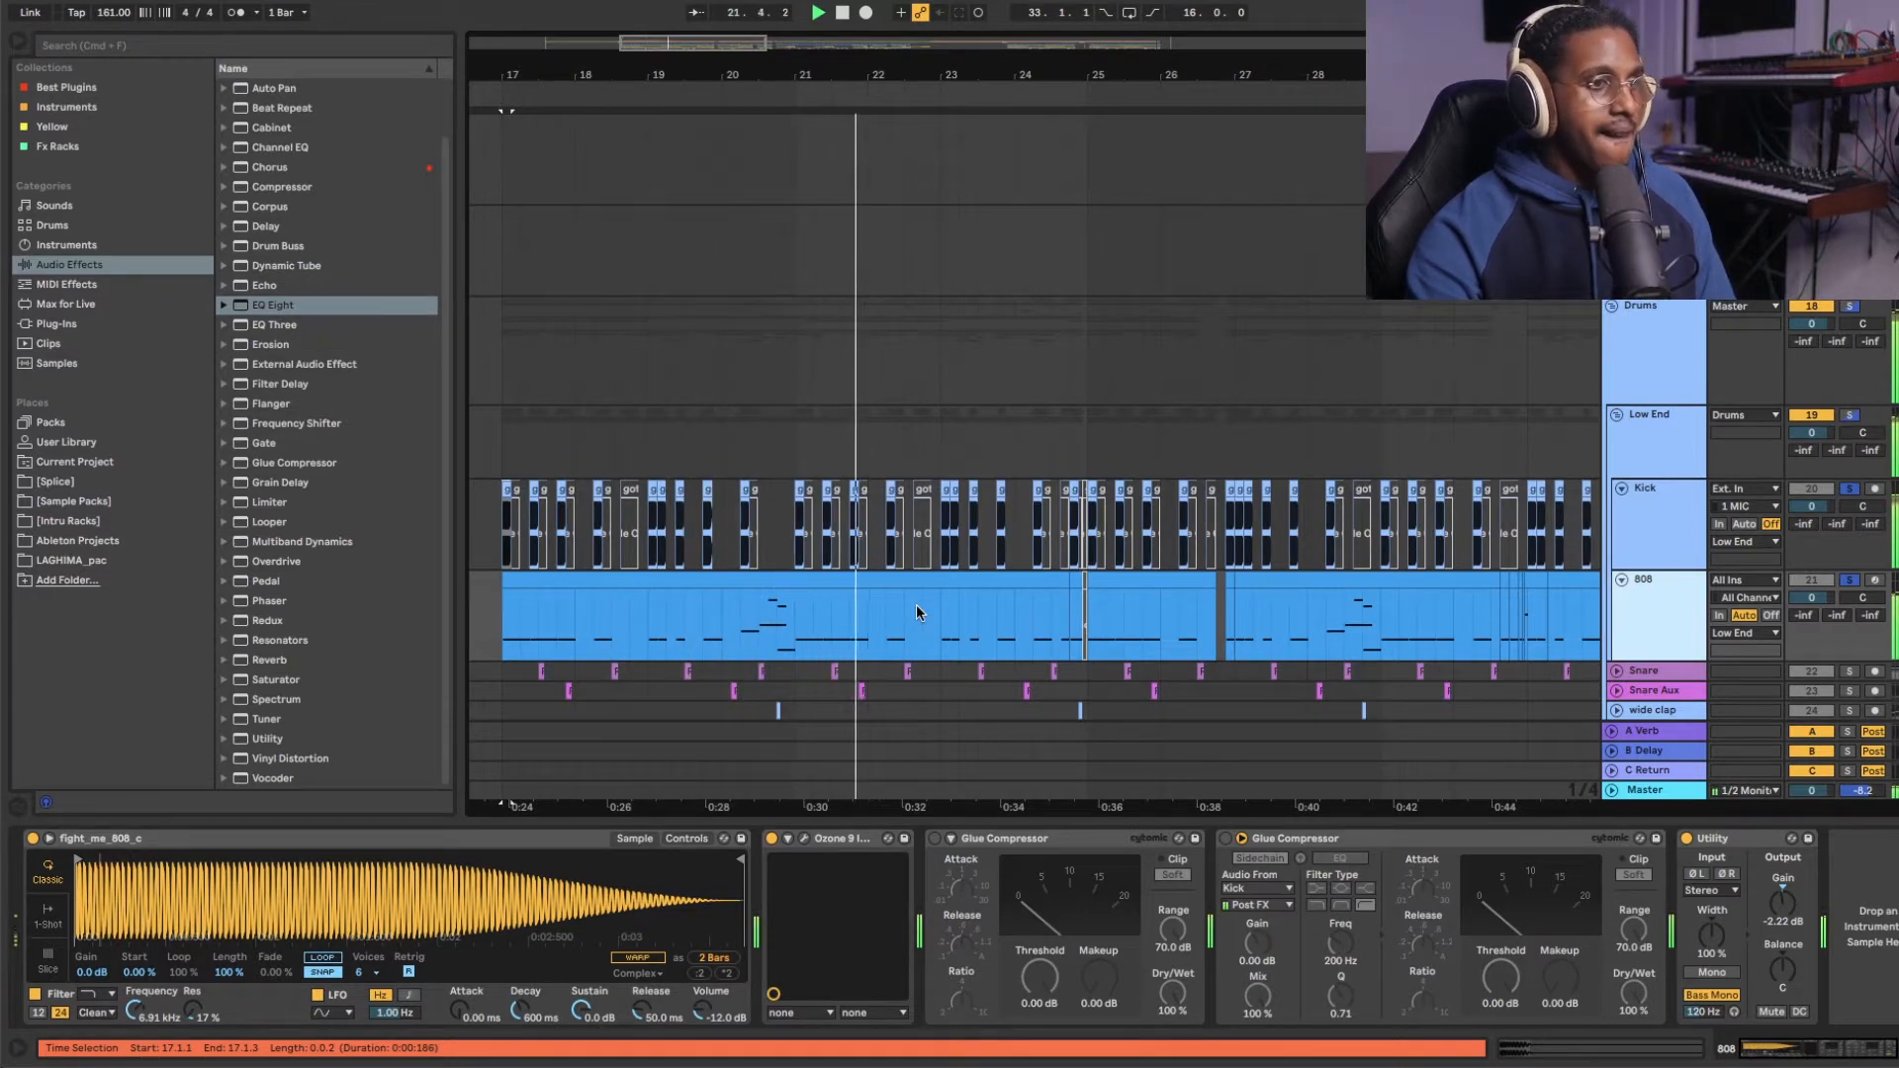
# Add the snare, snare aux, wide clap and HH 1 tracks to the soloed group and play from the first HH 1 clip.
pyautogui.scroll(-4, 976, 594)
pyautogui.scroll(-2, 999, 583)
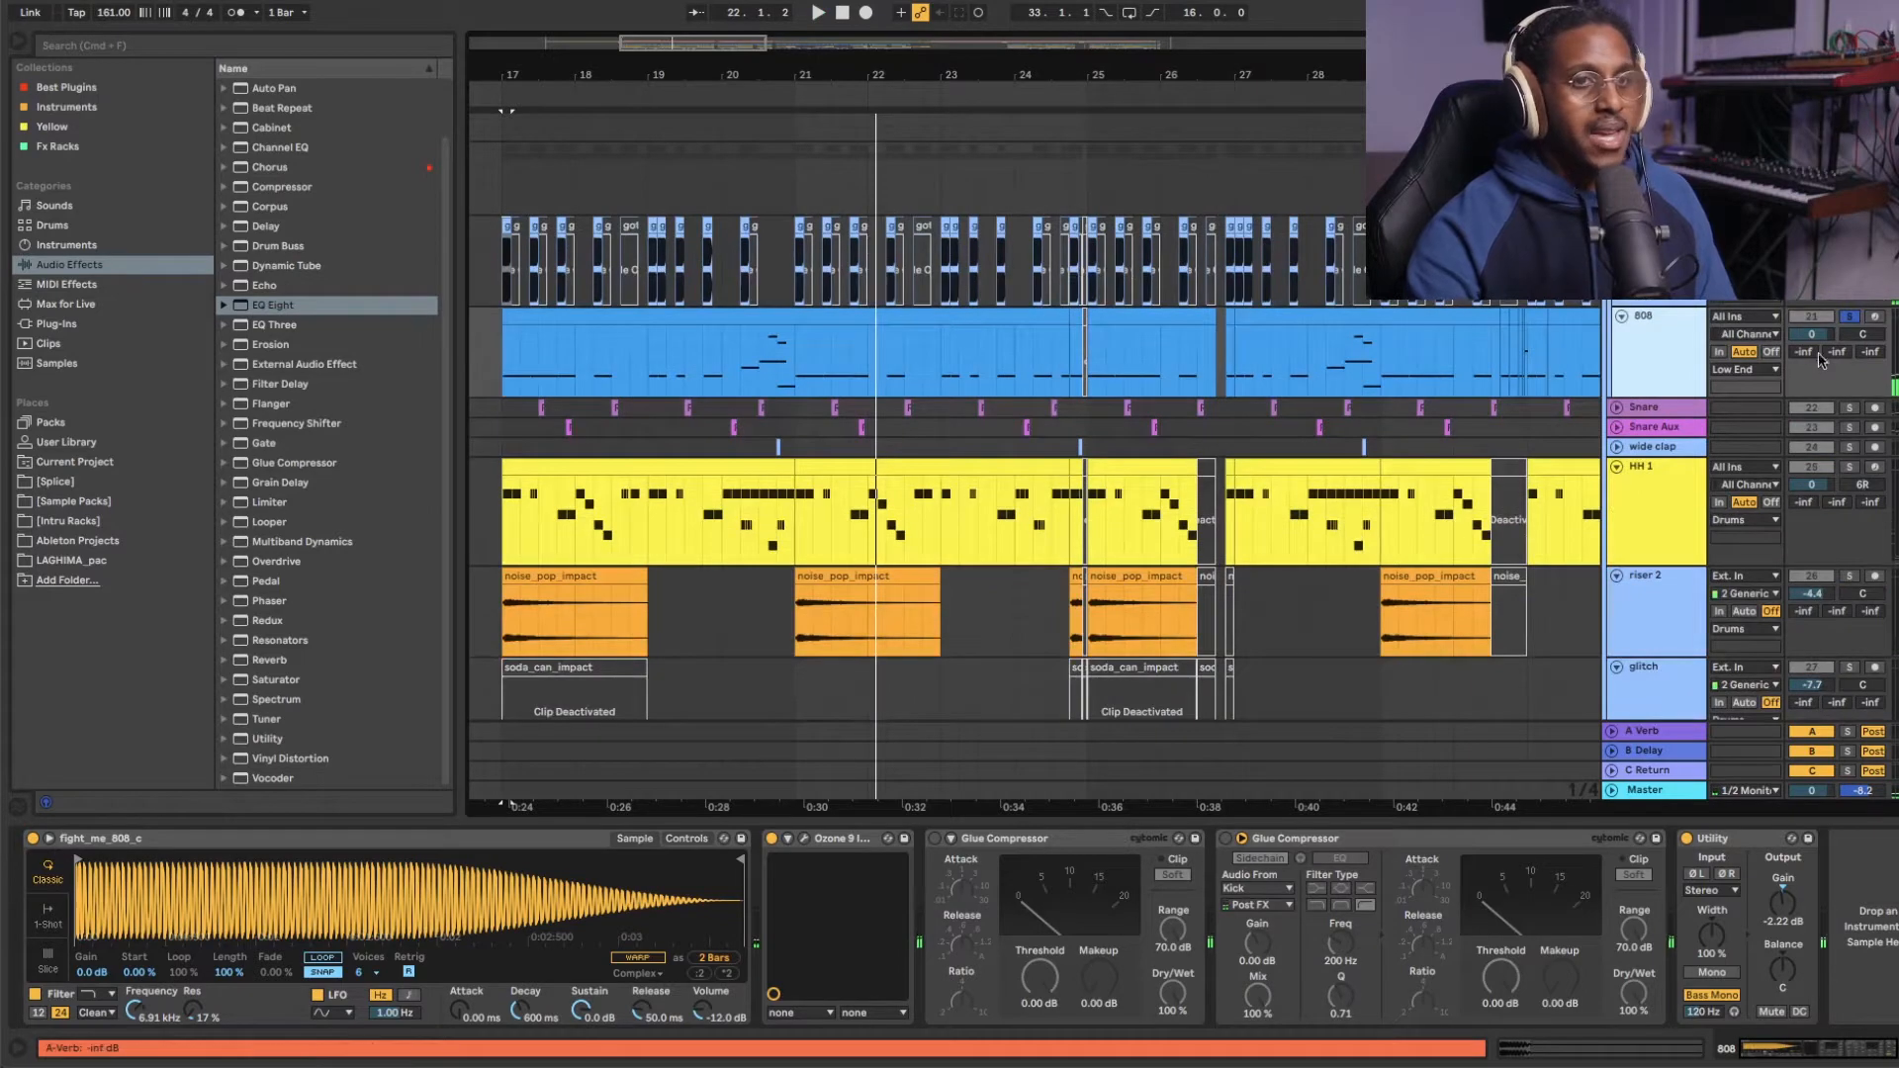
pyautogui.click(1849, 467)
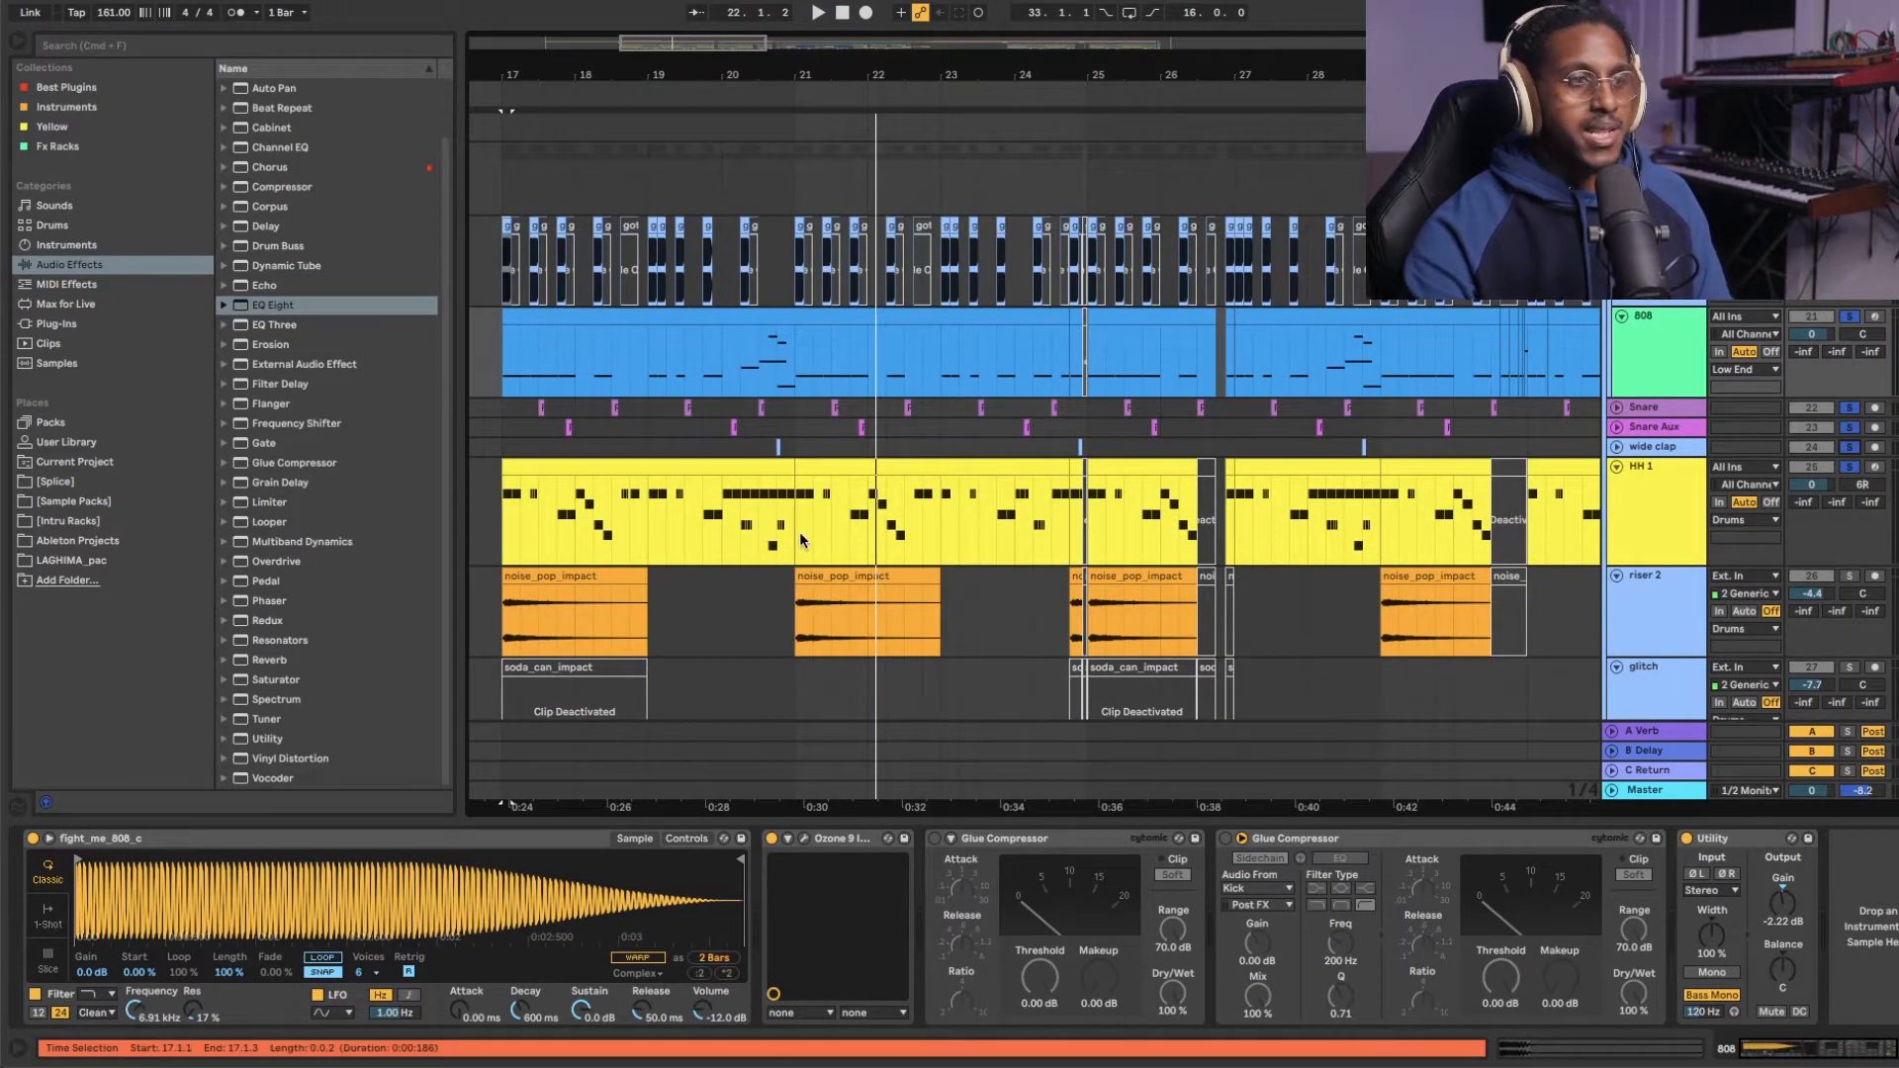
pyautogui.scroll(-4, 532, 560)
pyautogui.click(535, 284)
pyautogui.press('space')
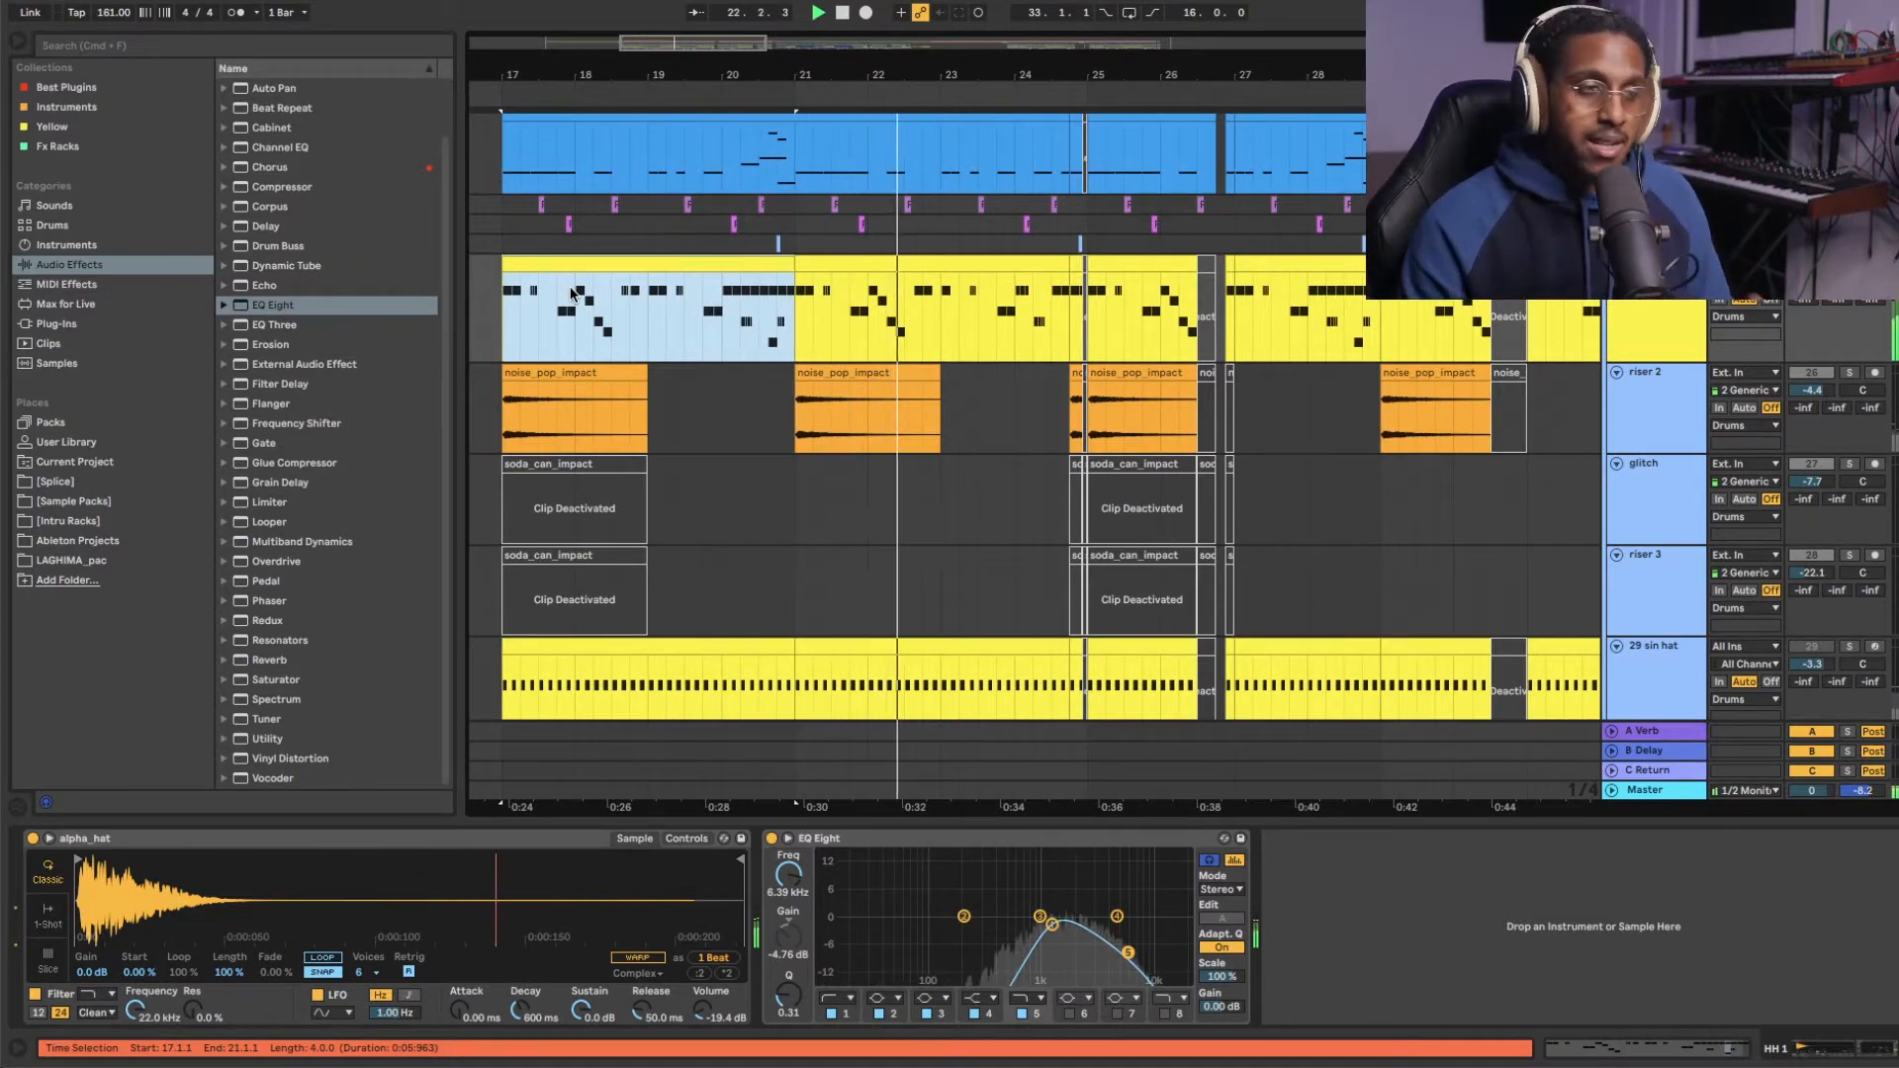
# Stop playback and add the riser 2 track to the soloed drum tracks.
pyautogui.scroll(4, 868, 358)
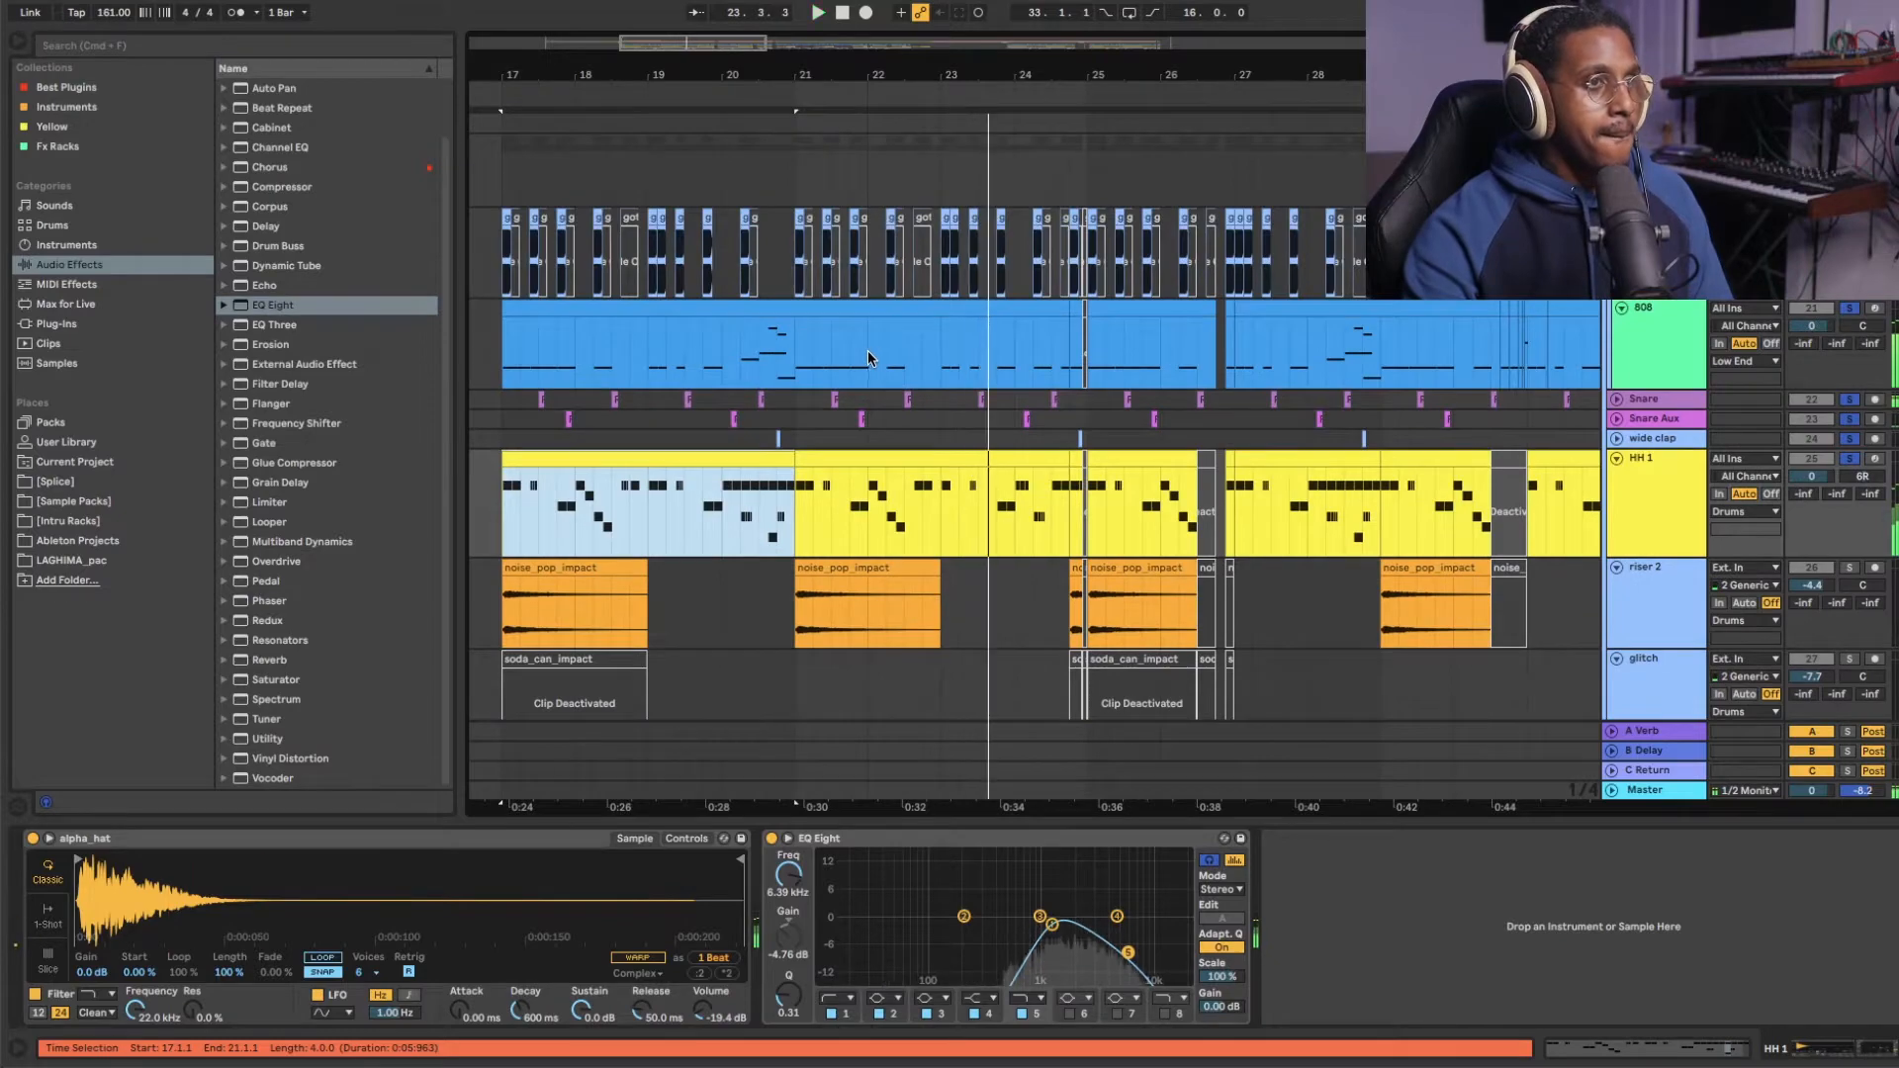
pyautogui.scroll(-2, 1687, 540)
pyautogui.click(1849, 490)
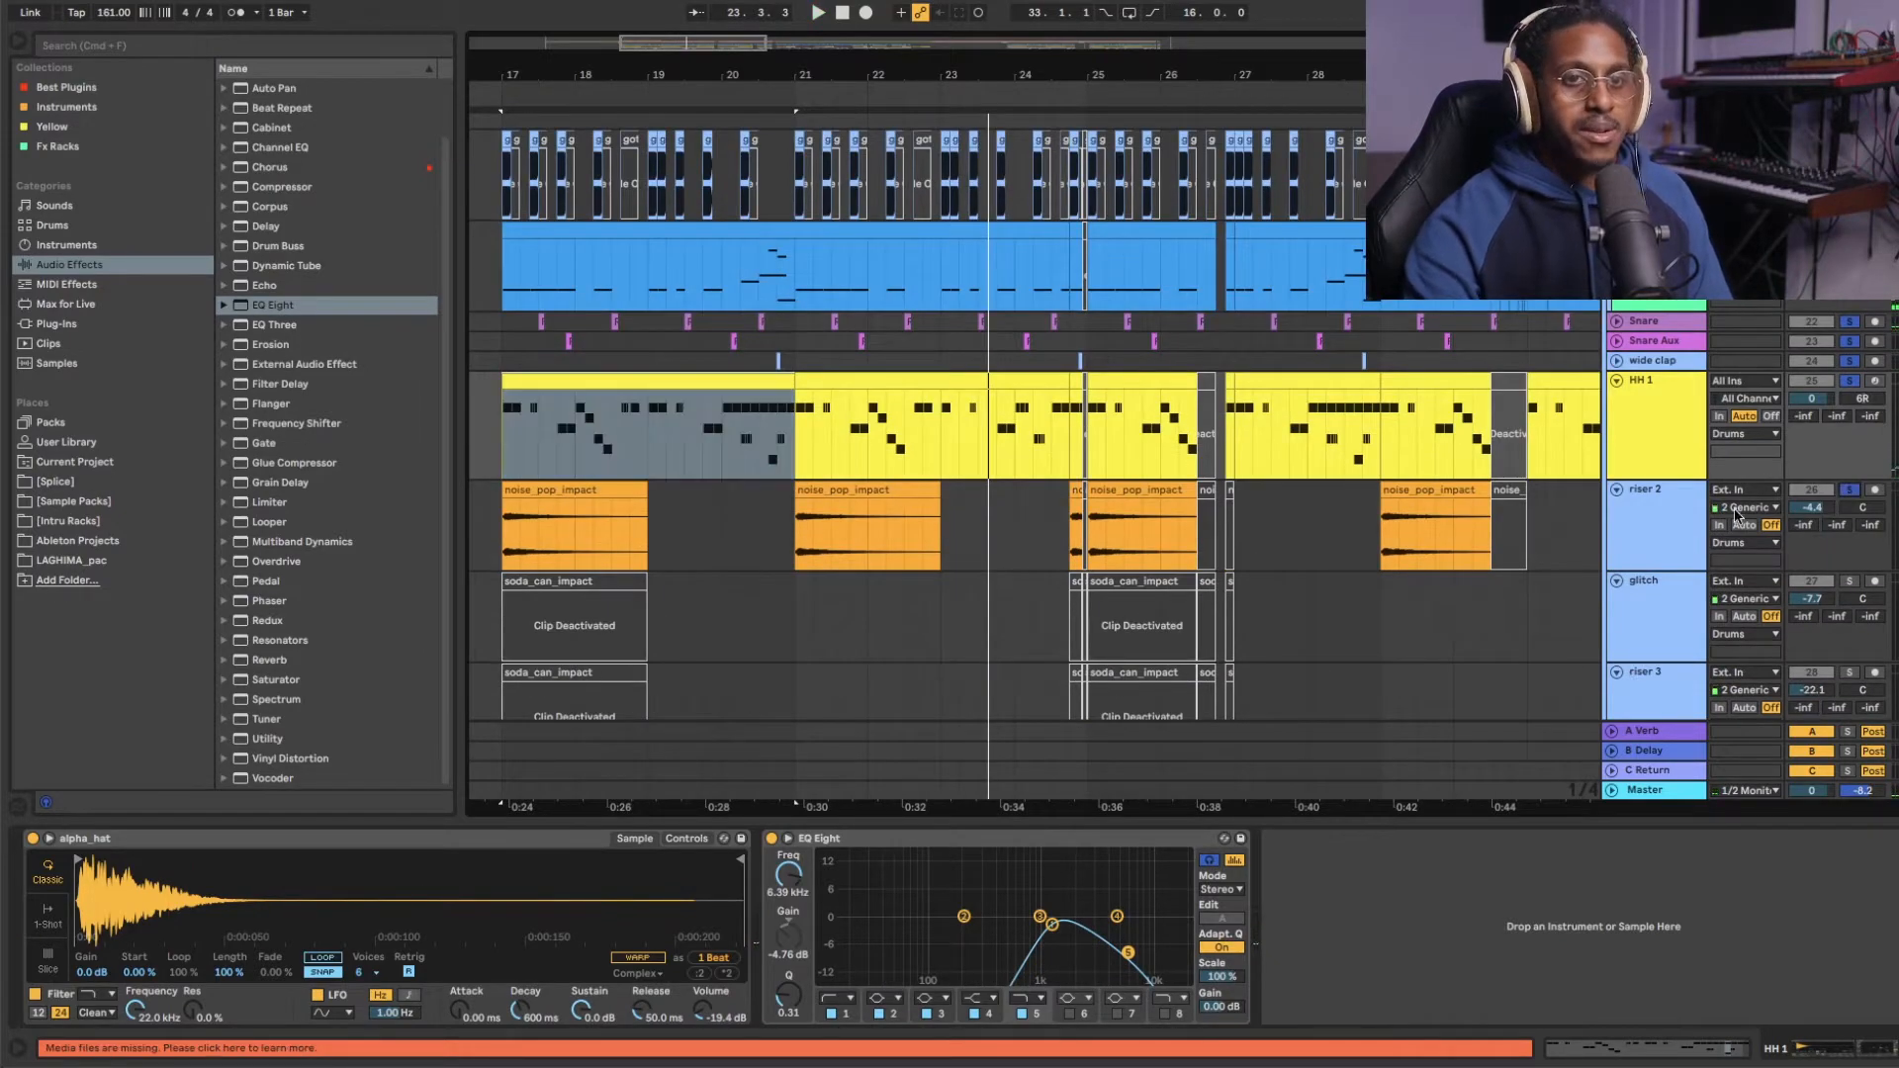
# Clear the solos on all drum tracks and play the full mix from the 808 clip at bar 17.
pyautogui.scroll(-3, 1853, 494)
pyautogui.scroll(3, 1888, 450)
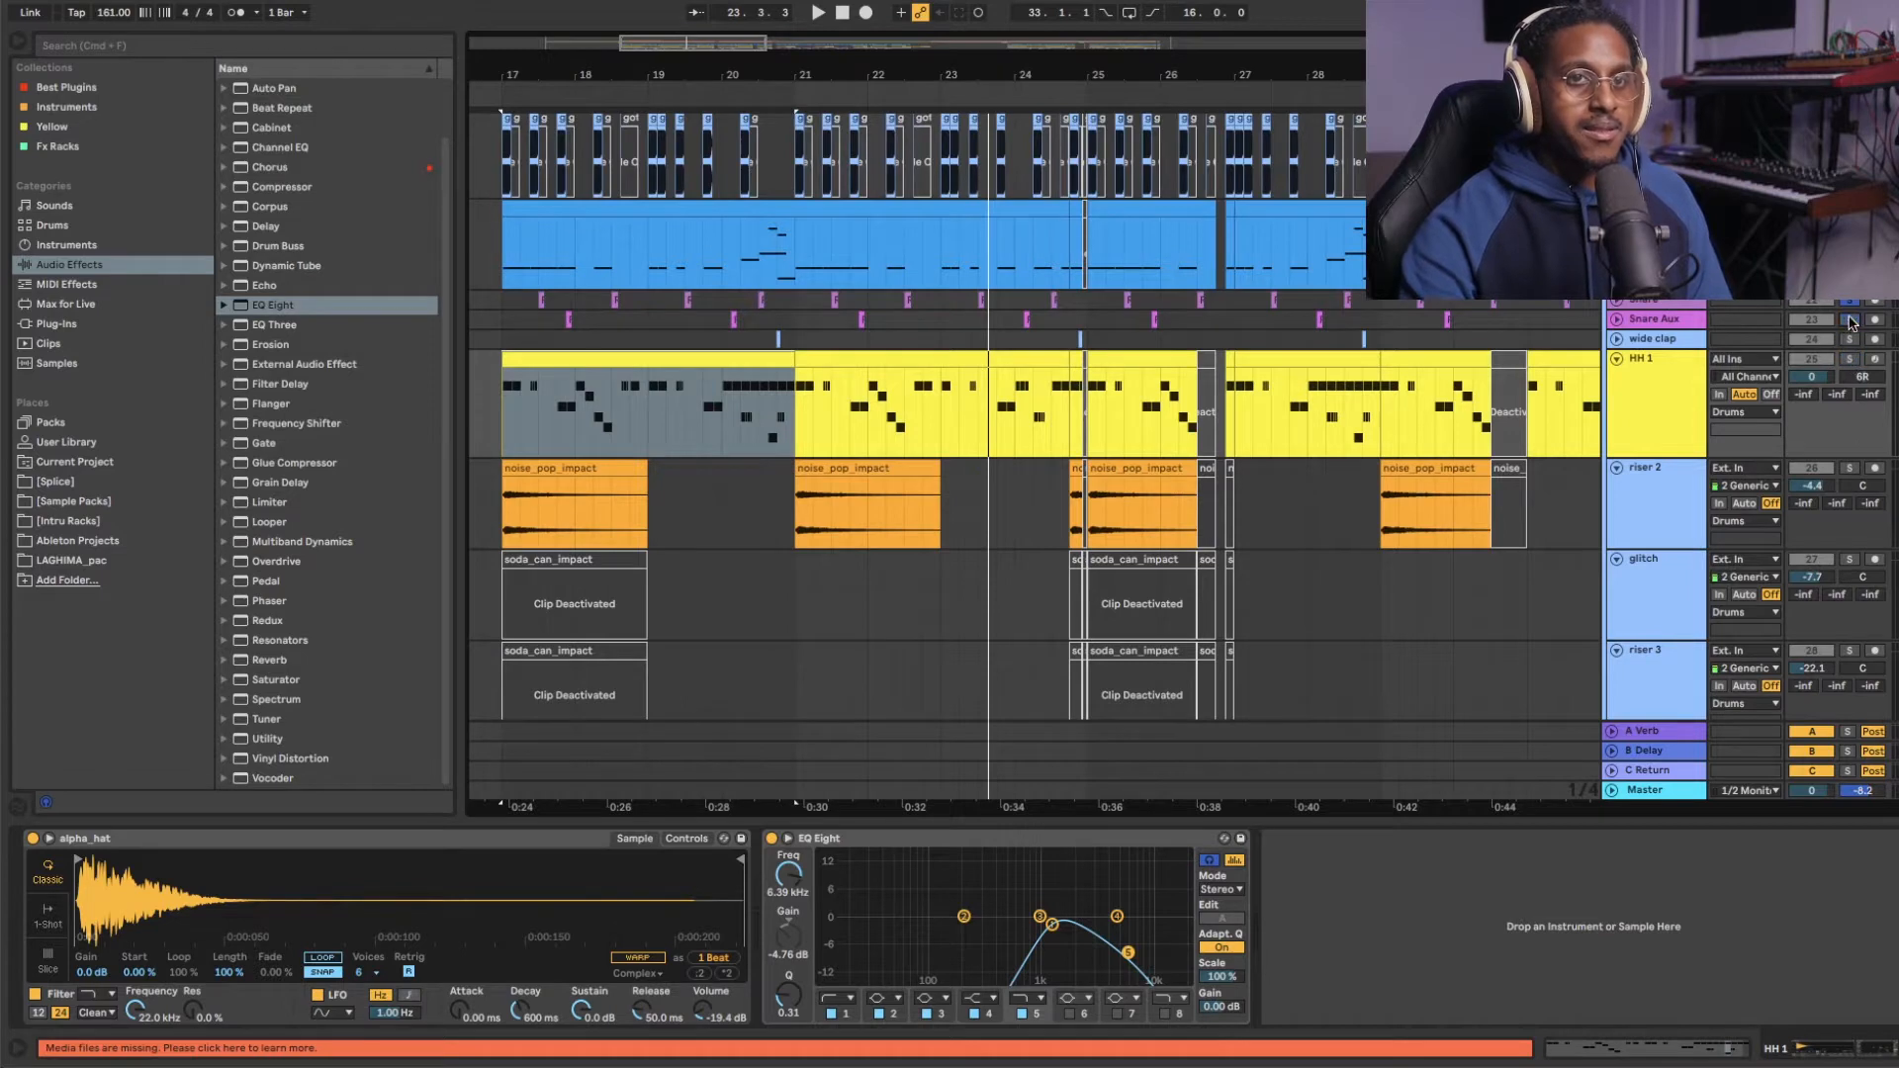
pyautogui.scroll(2, 1848, 336)
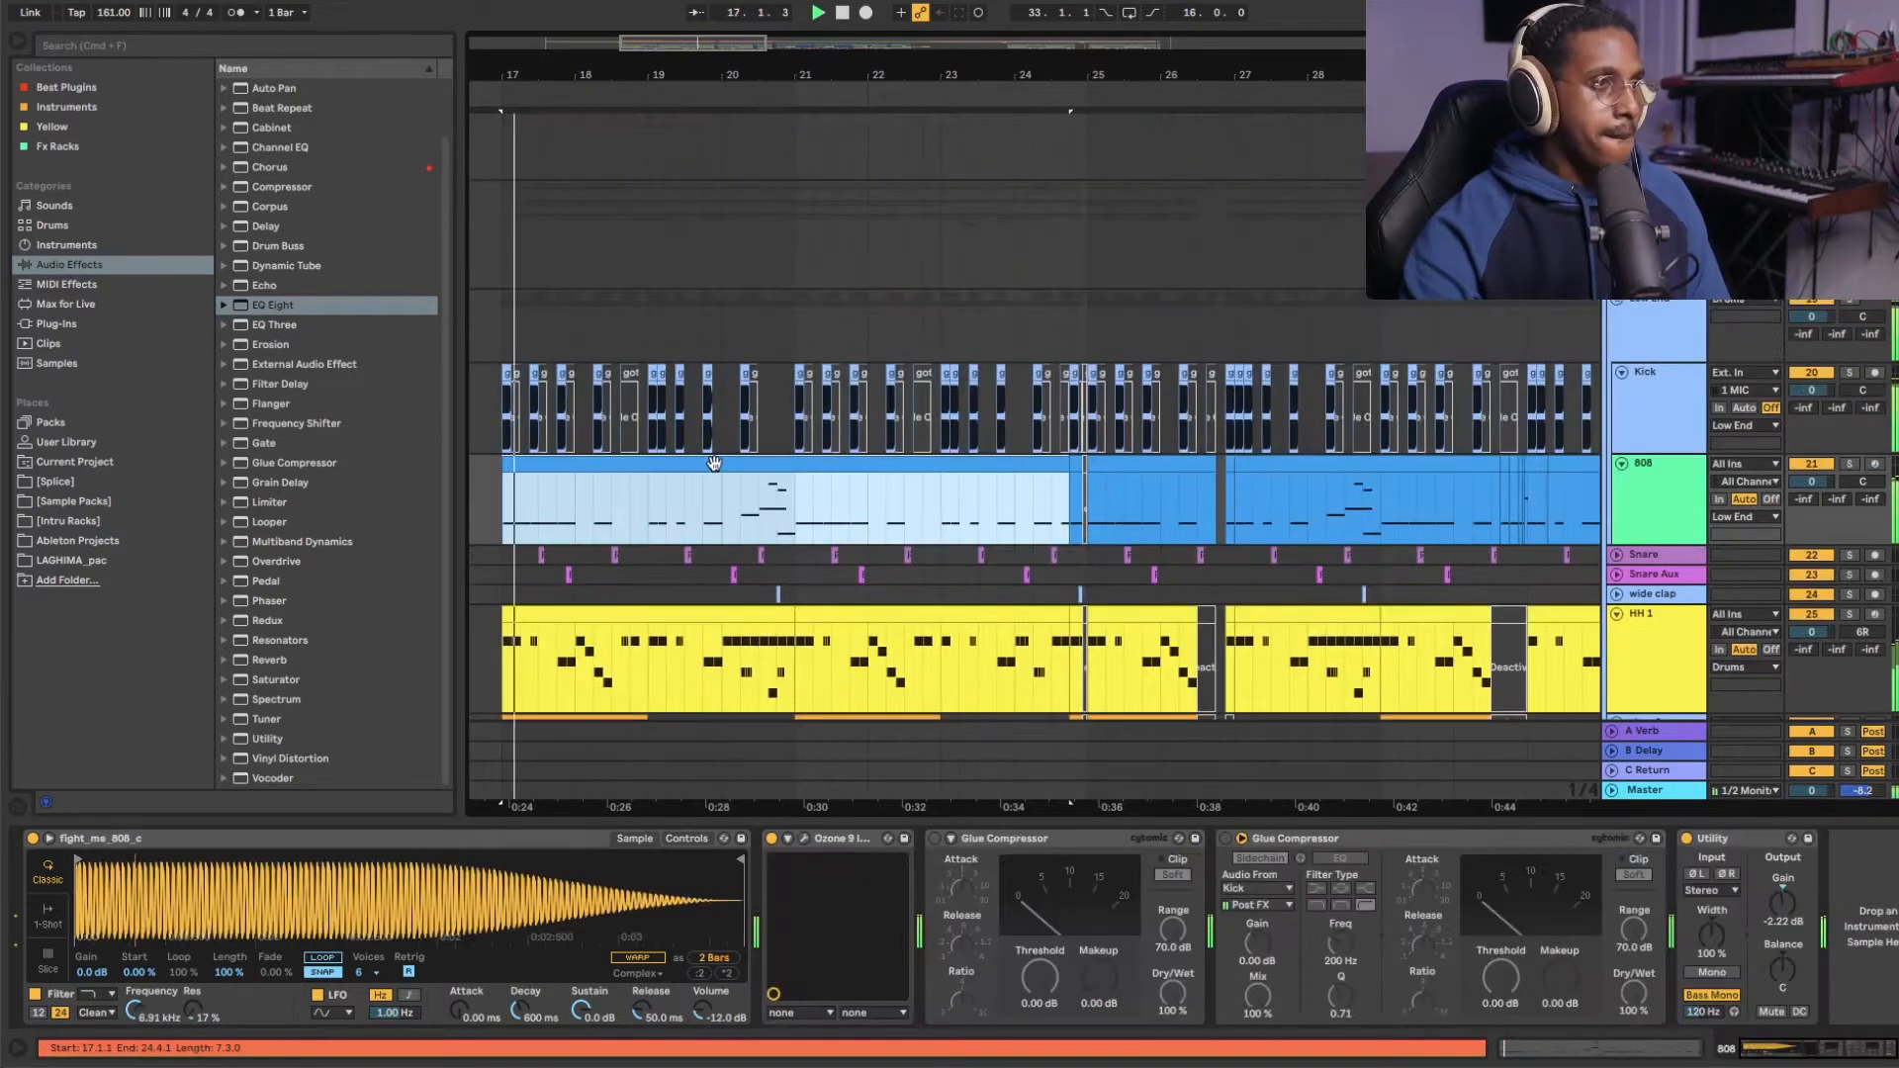
# Play the song from the main track's melodic loop clip at bar 17 and look over the synth and drum tracks.
pyautogui.scroll(-5, 1227, 696)
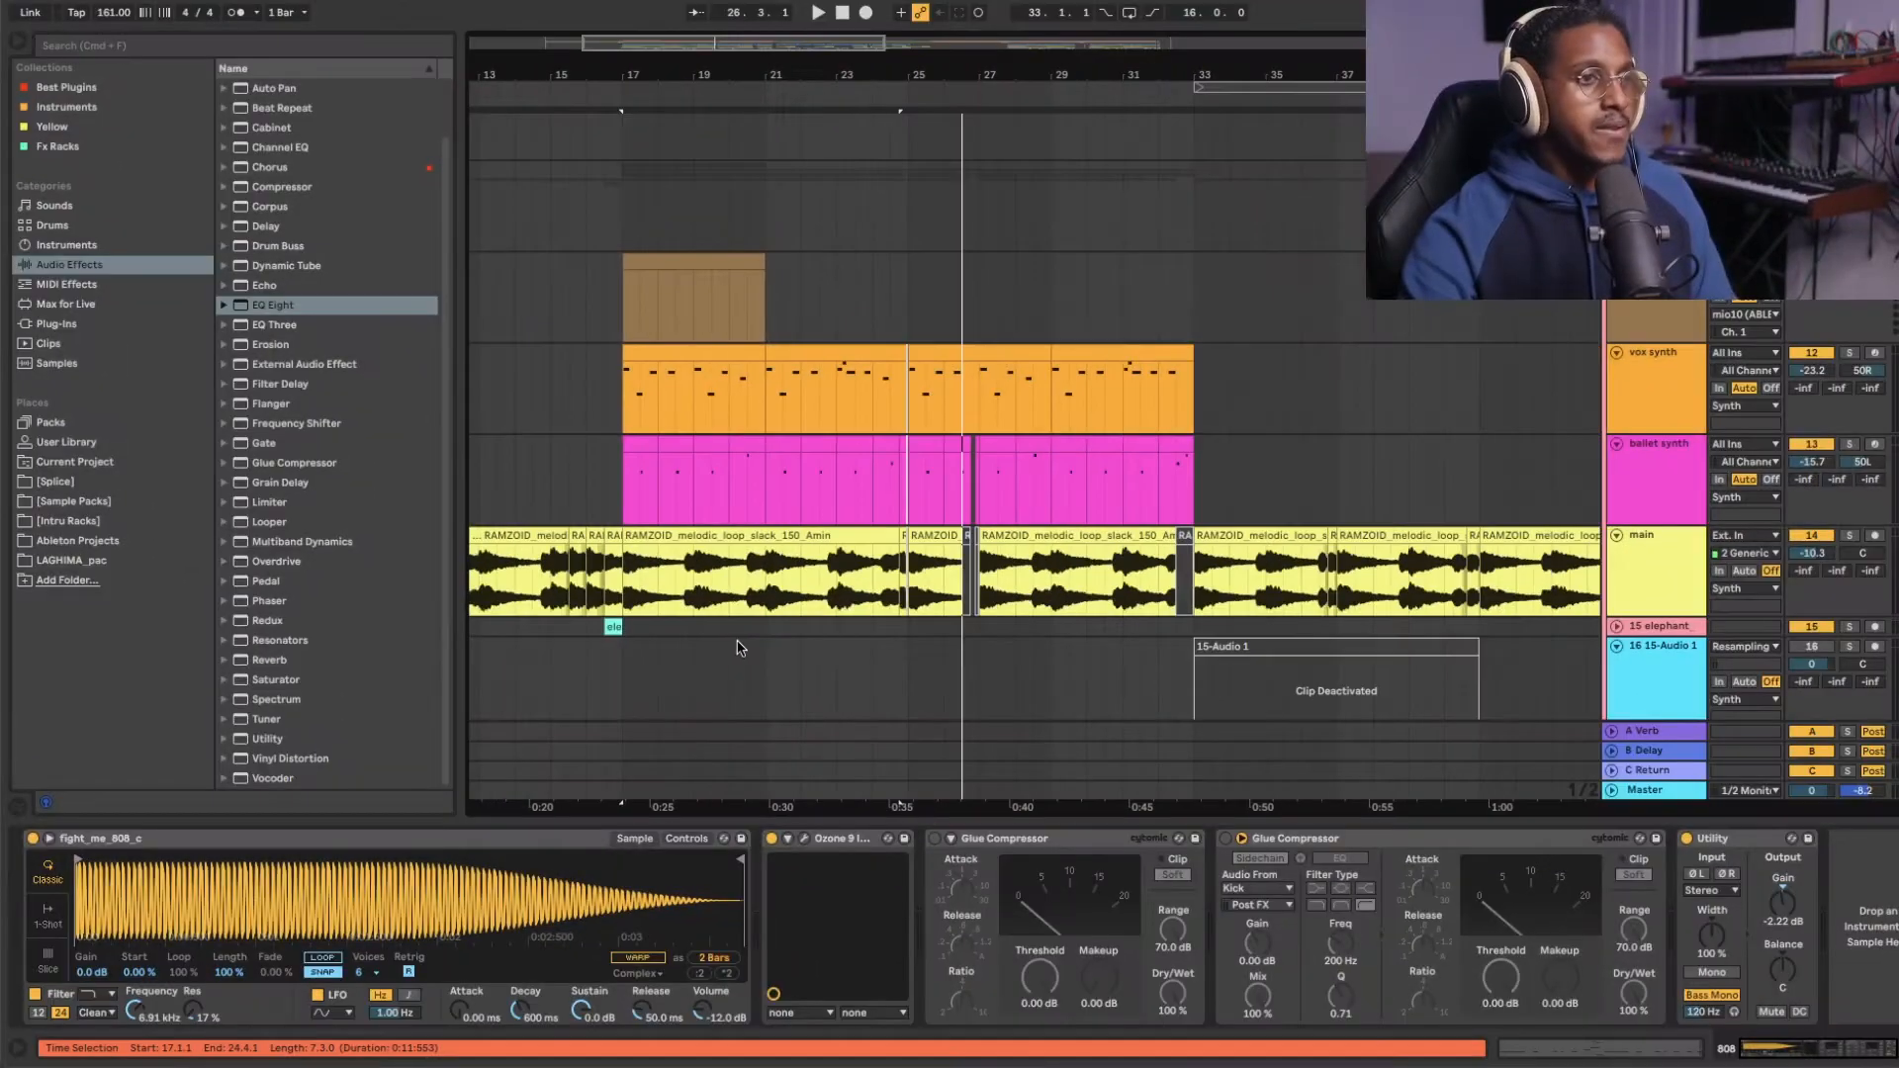
pyautogui.scroll(3, 532, 569)
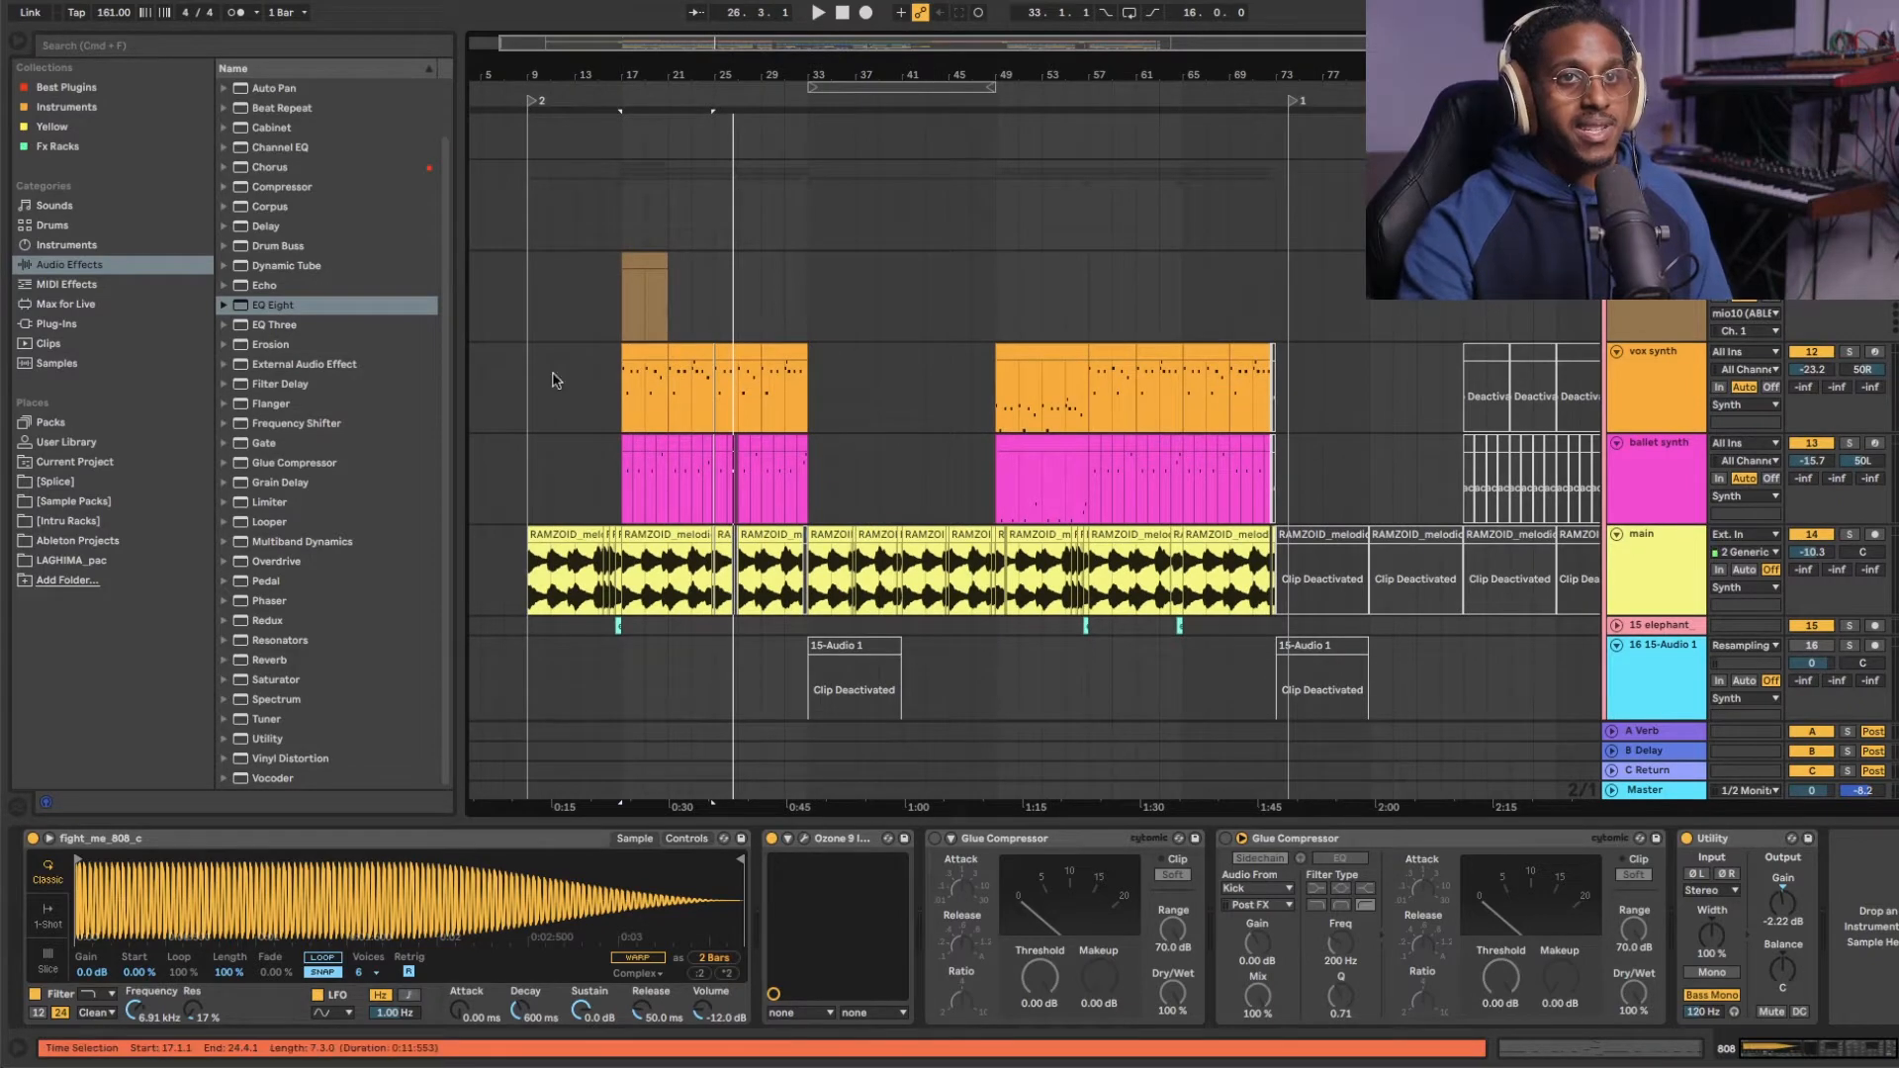
pyautogui.scroll(3, 607, 517)
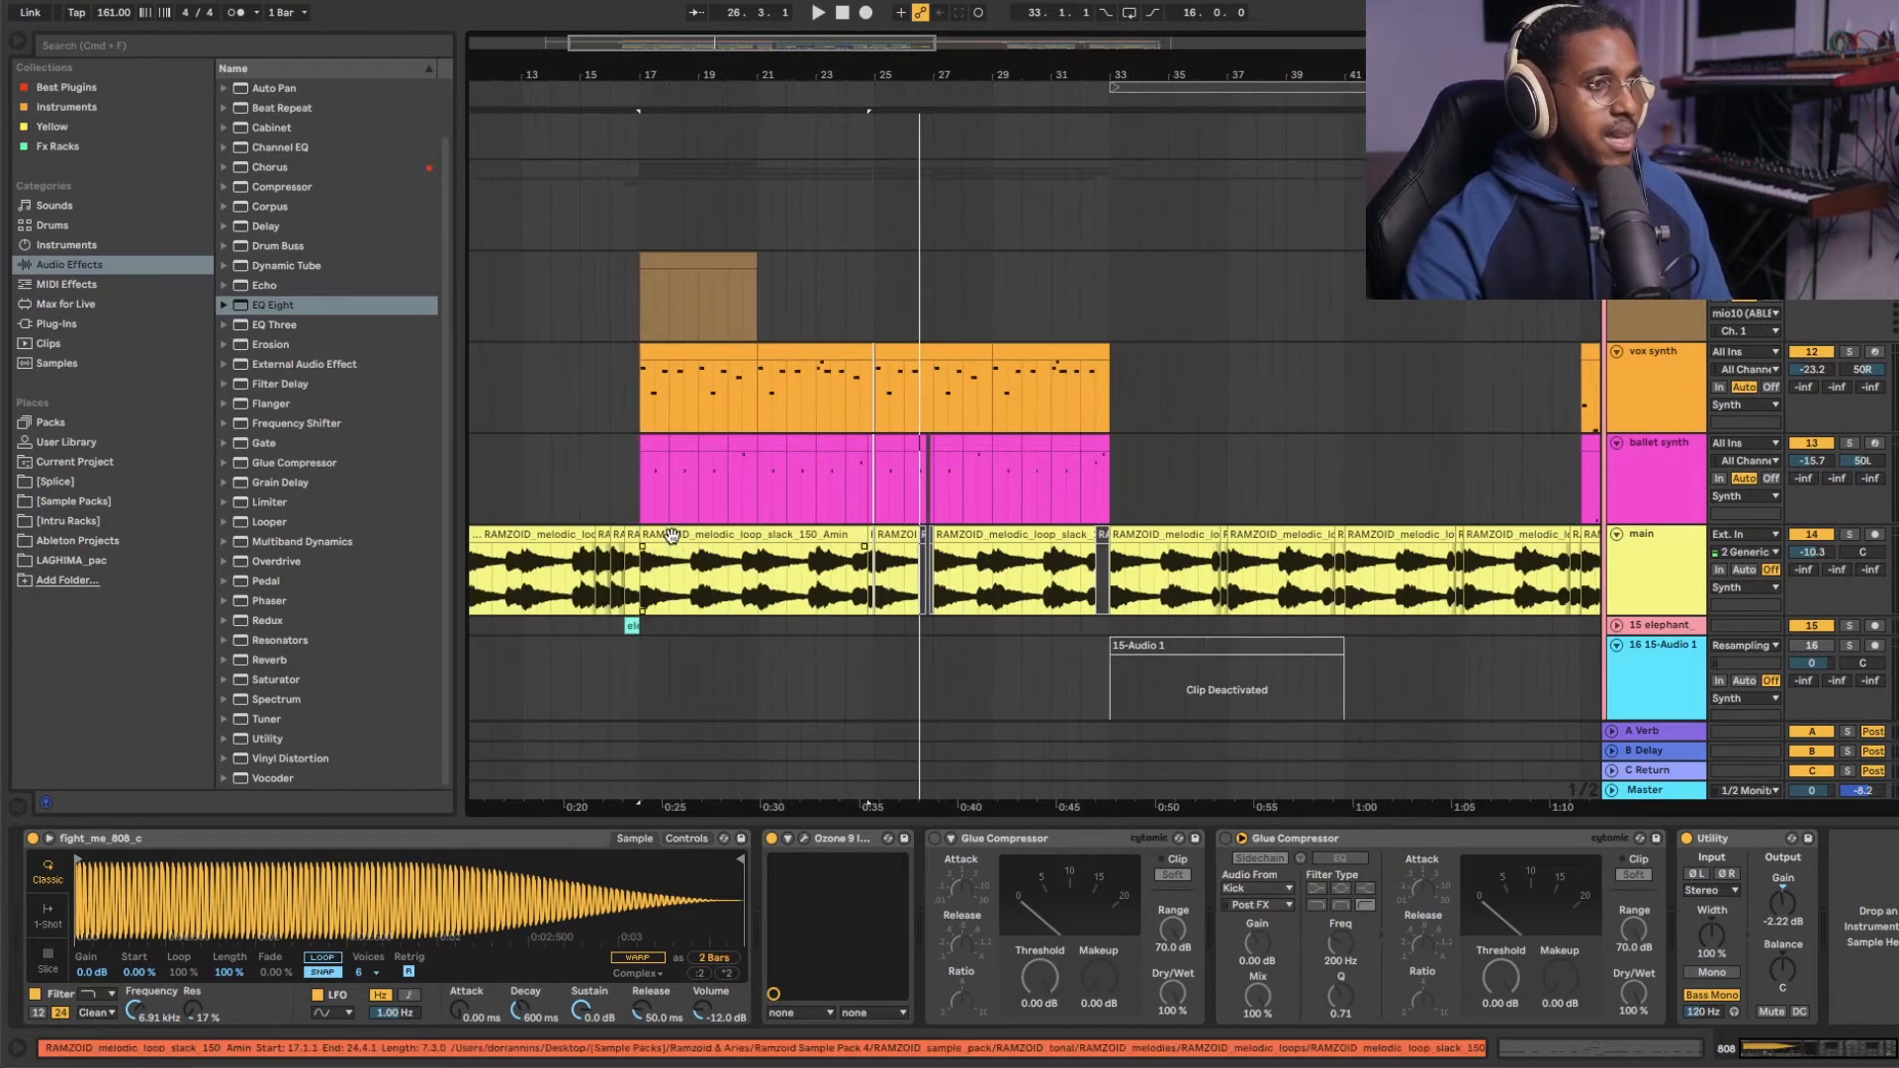
pyautogui.click(667, 532)
pyautogui.press('space')
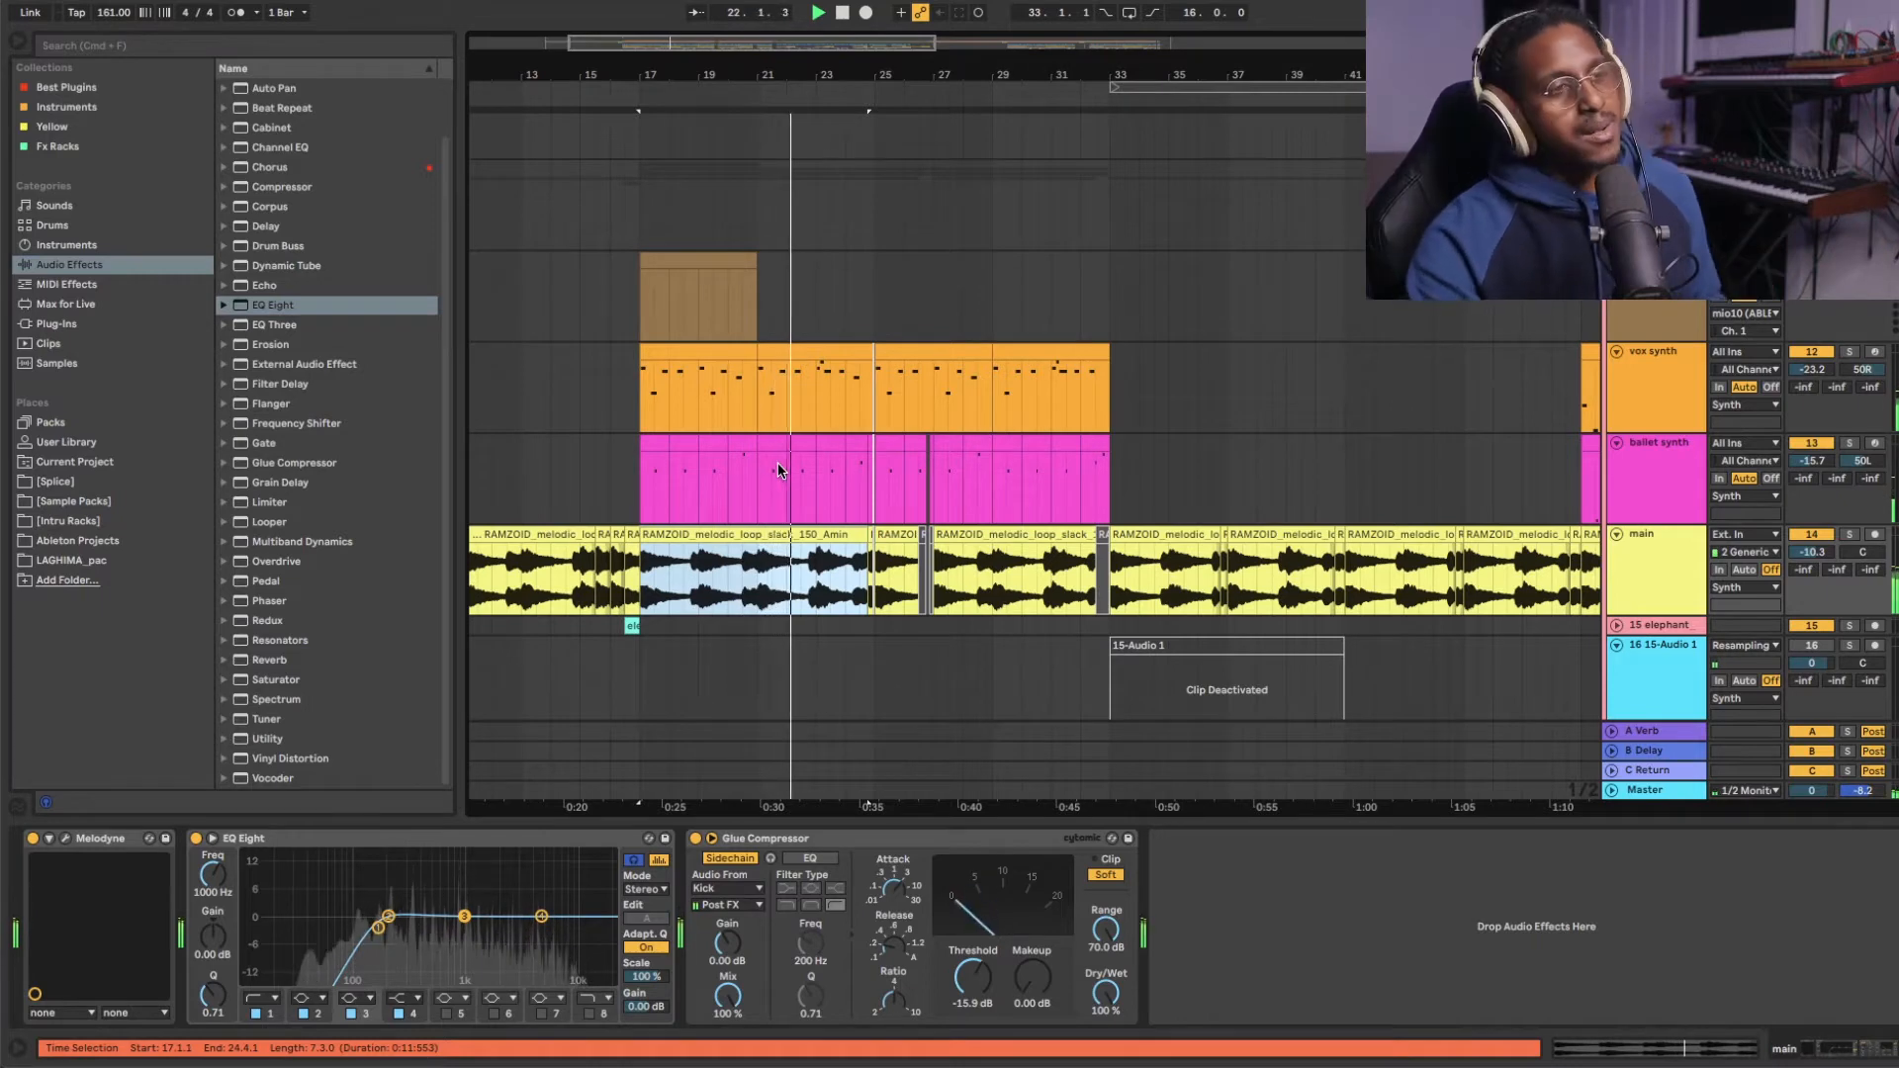
pyautogui.scroll(1, 794, 502)
pyautogui.scroll(2, 898, 429)
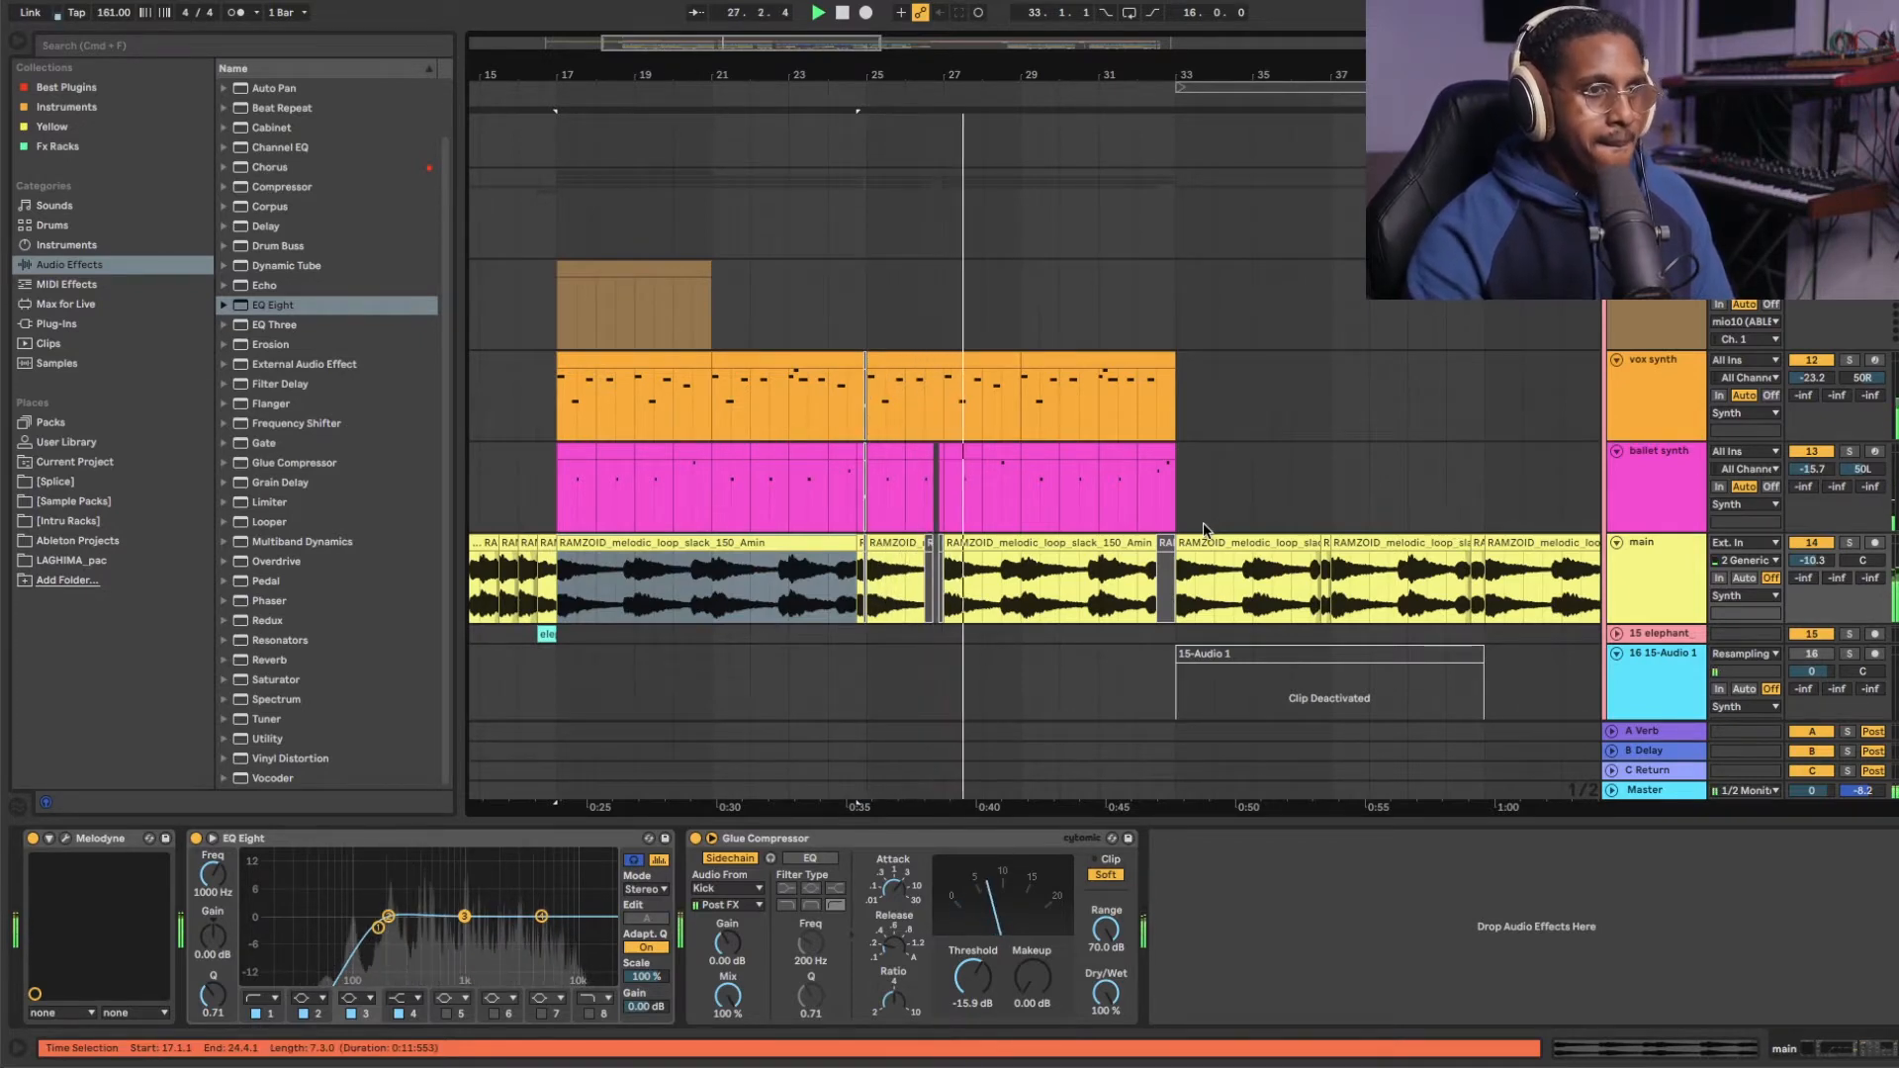
pyautogui.scroll(-5, 1202, 522)
pyautogui.scroll(-7, 1192, 524)
pyautogui.scroll(12, 1143, 479)
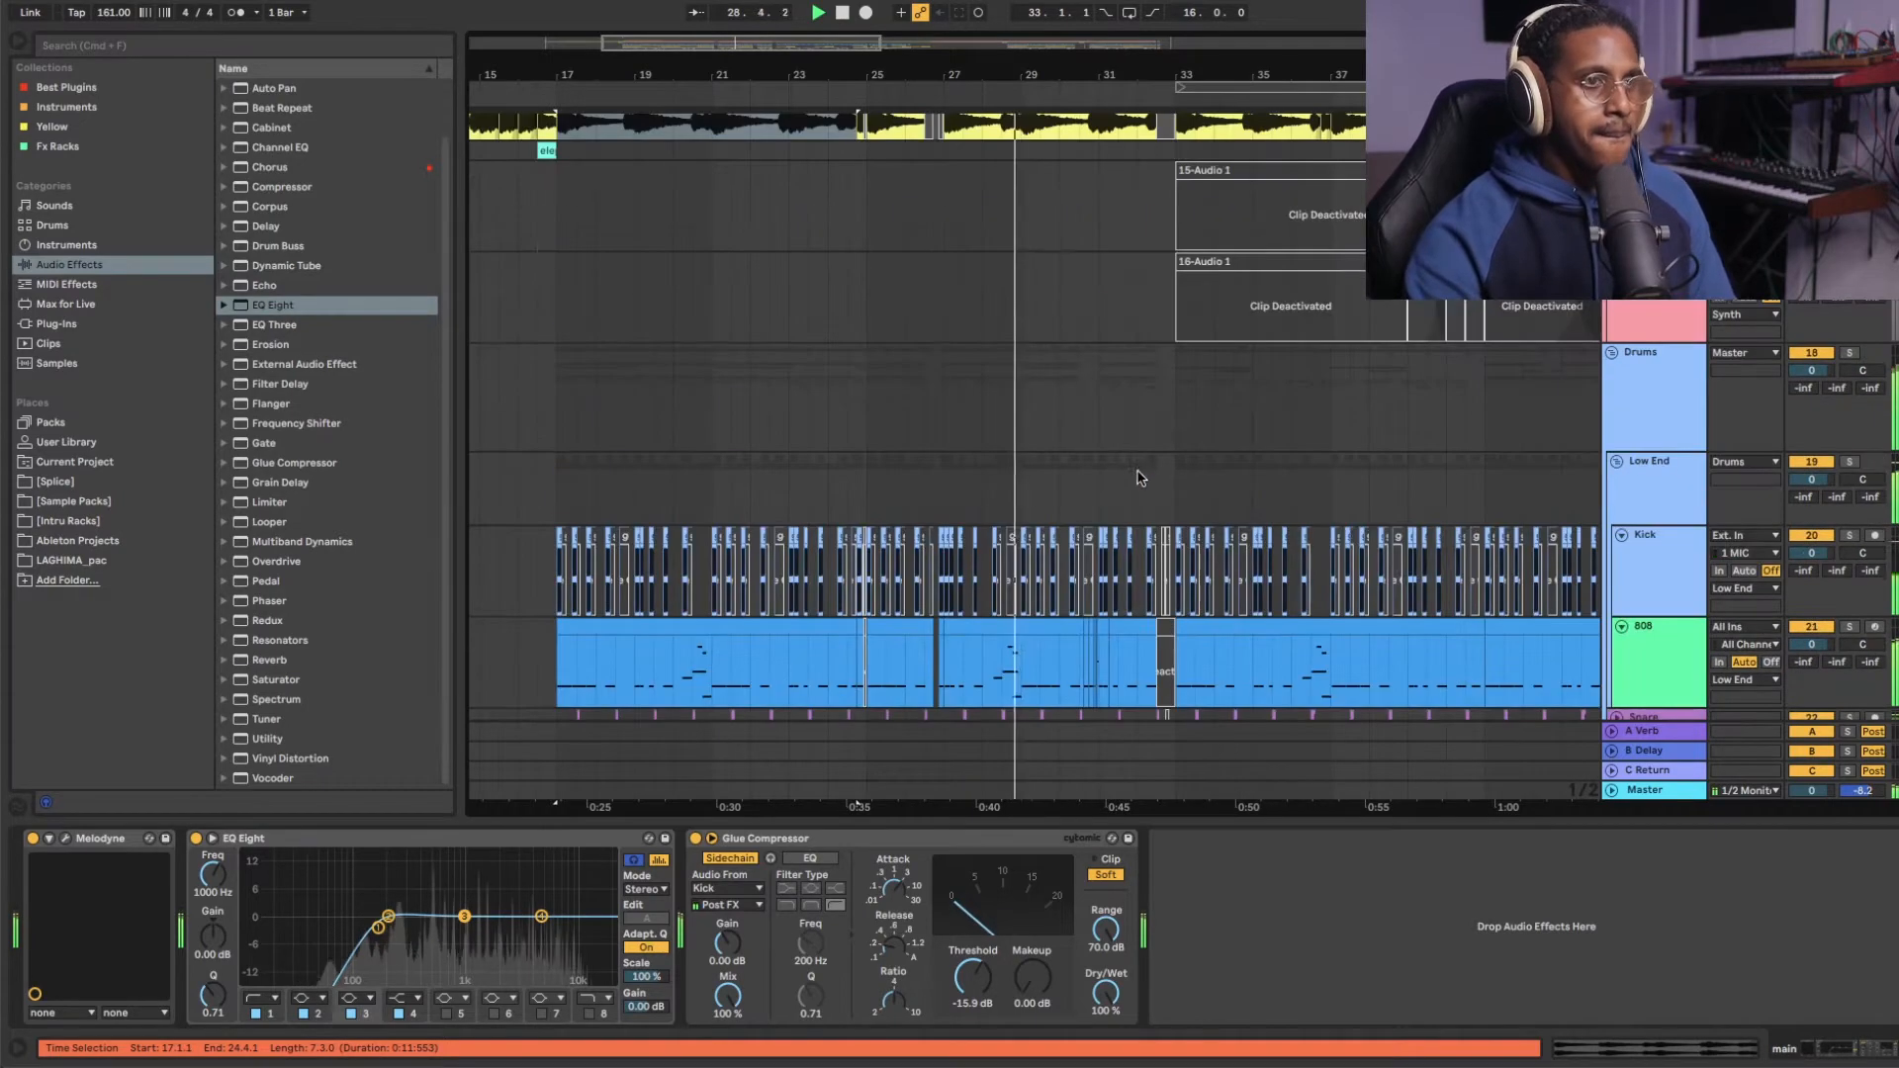
pyautogui.scroll(1, 1148, 474)
pyautogui.scroll(3, 1147, 474)
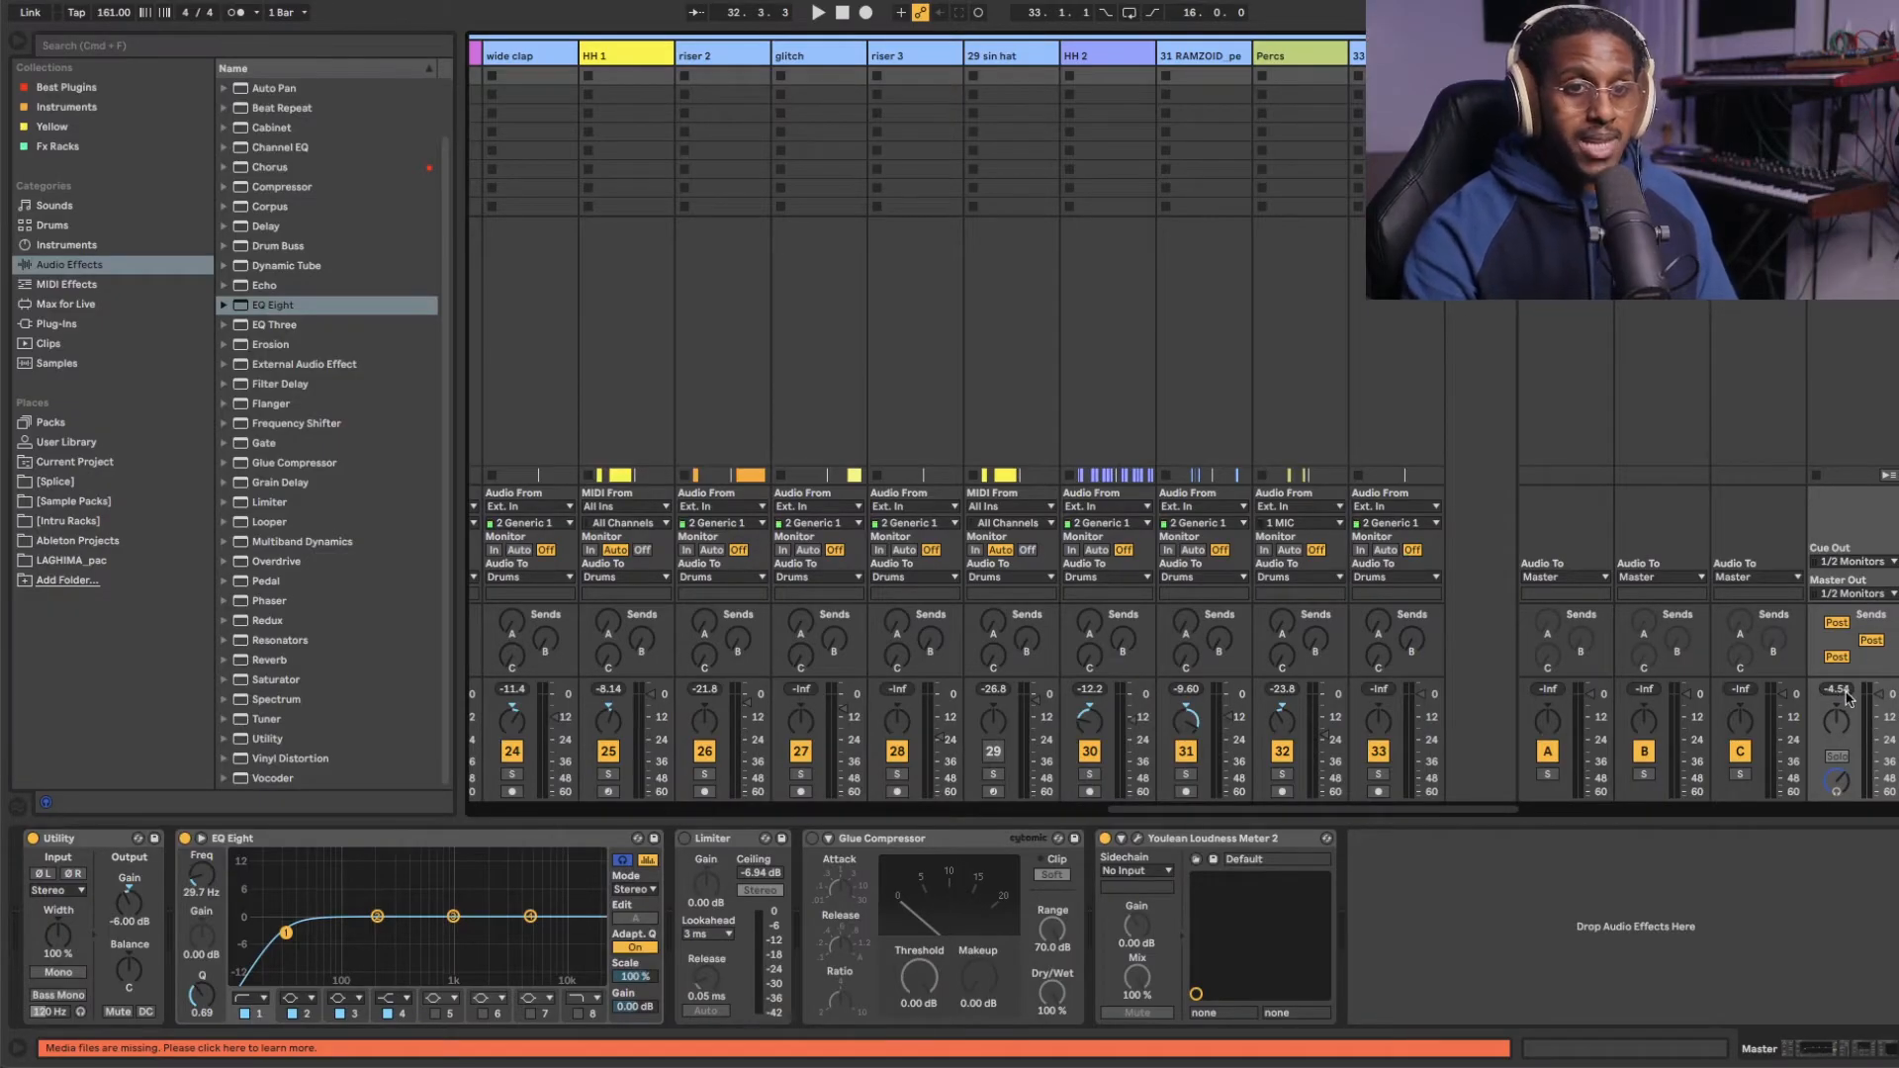
# Check the master's peak level in the session mixer during playback and return to the arrangement's drum tracks.
pyautogui.press('Tab')
pyautogui.scroll(-3, 531, 534)
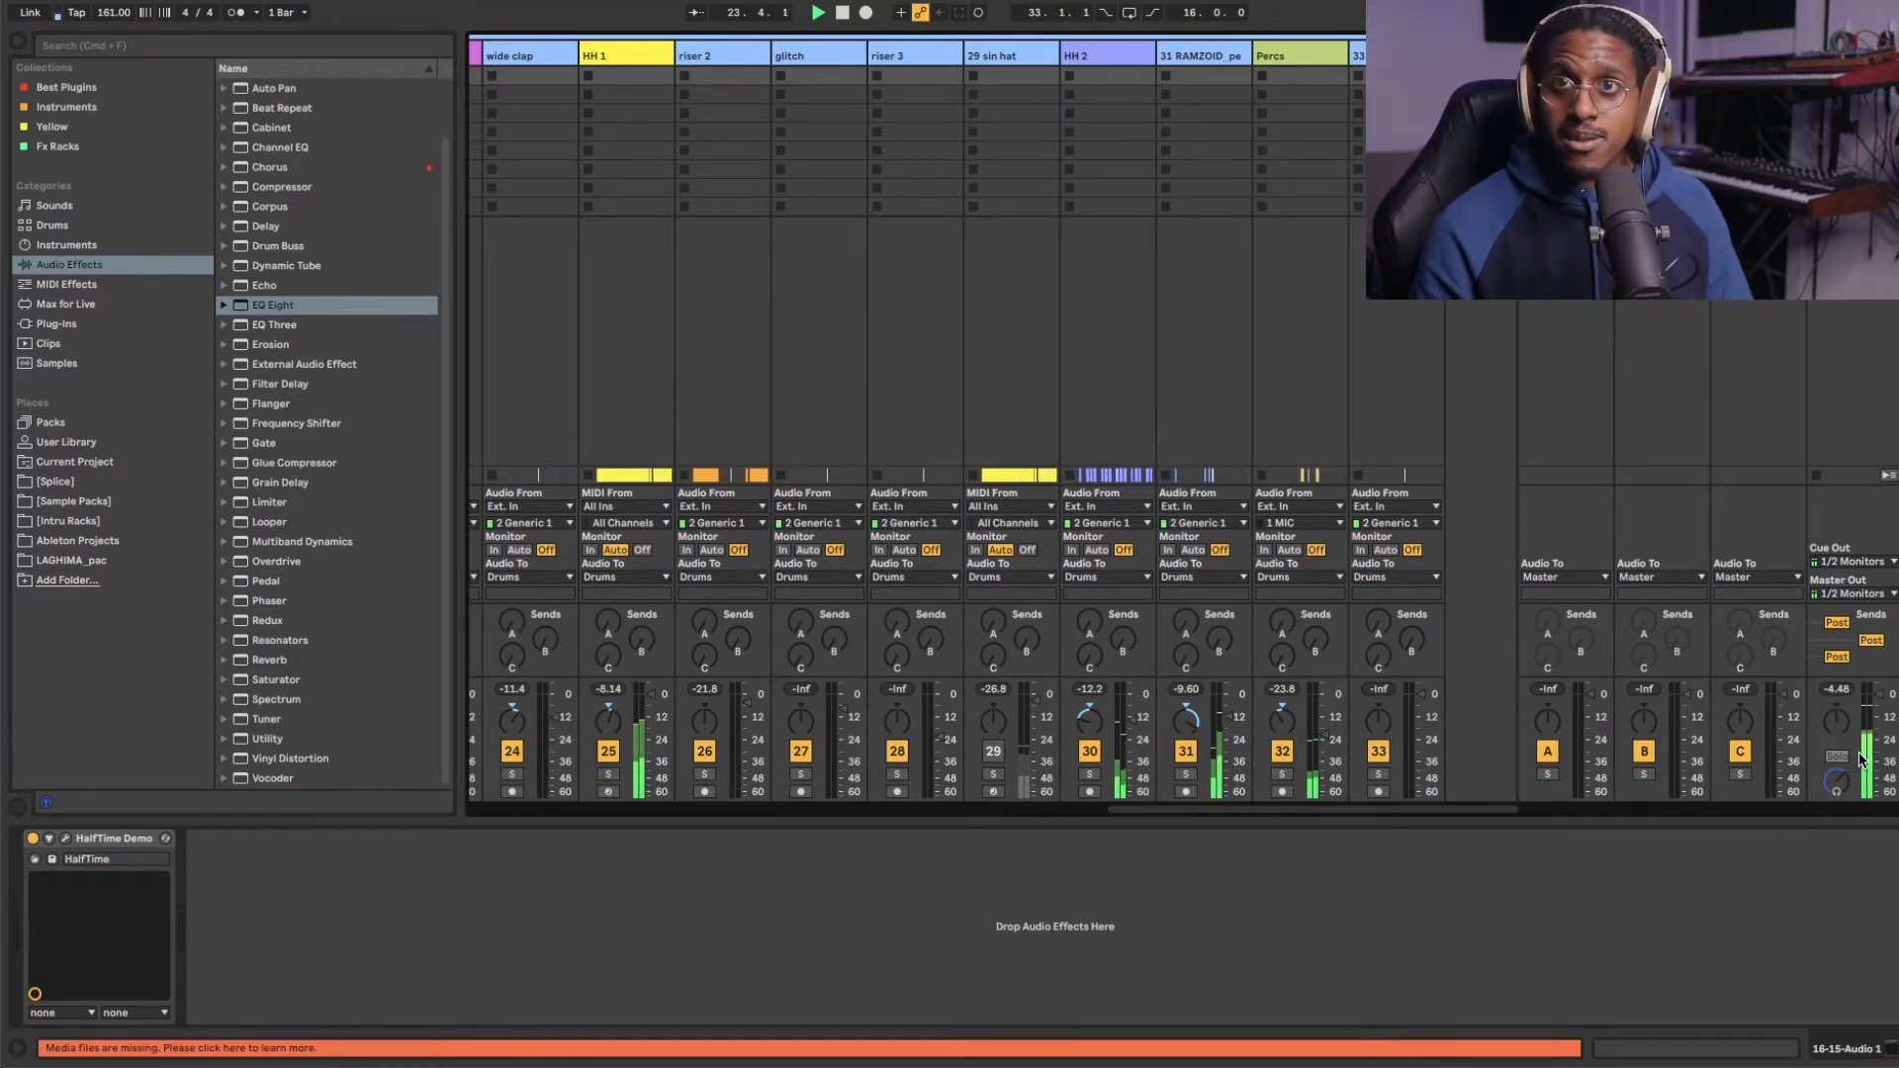
pyautogui.press('Tab')
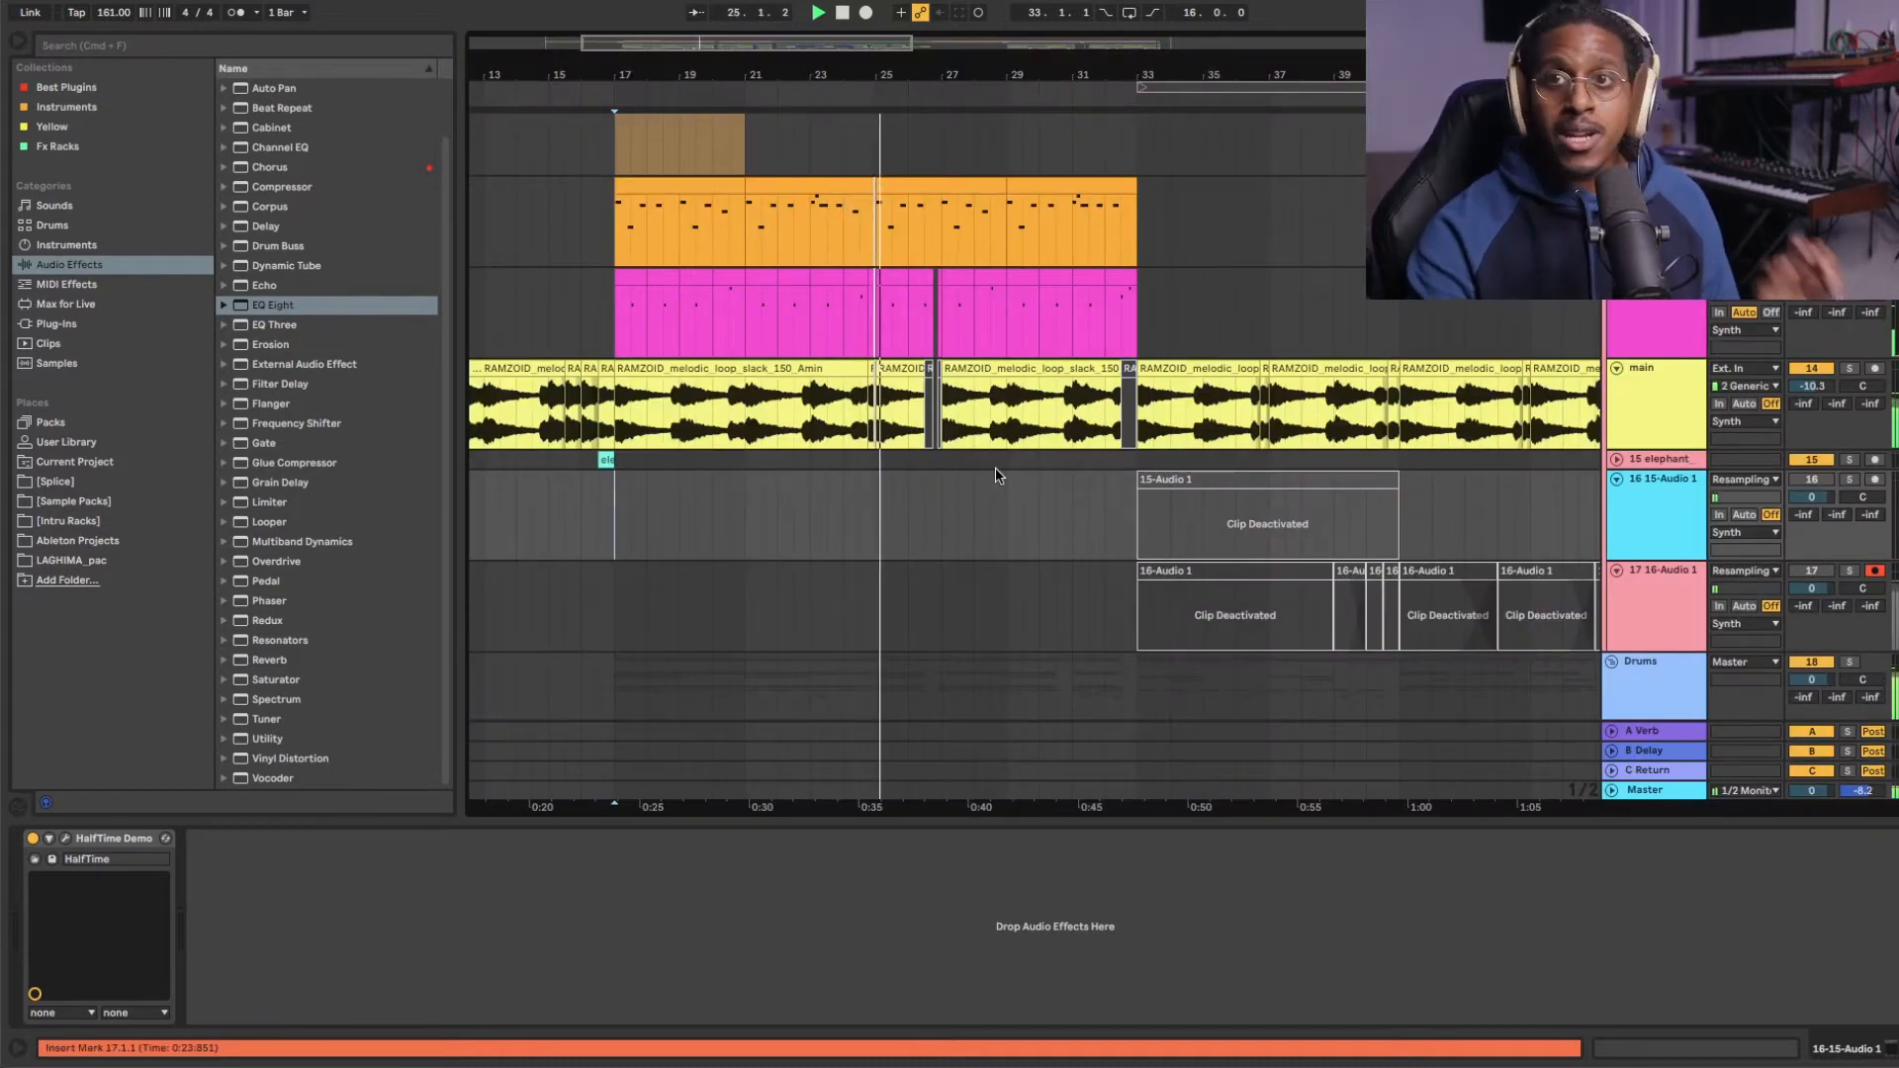
pyautogui.scroll(5, 936, 446)
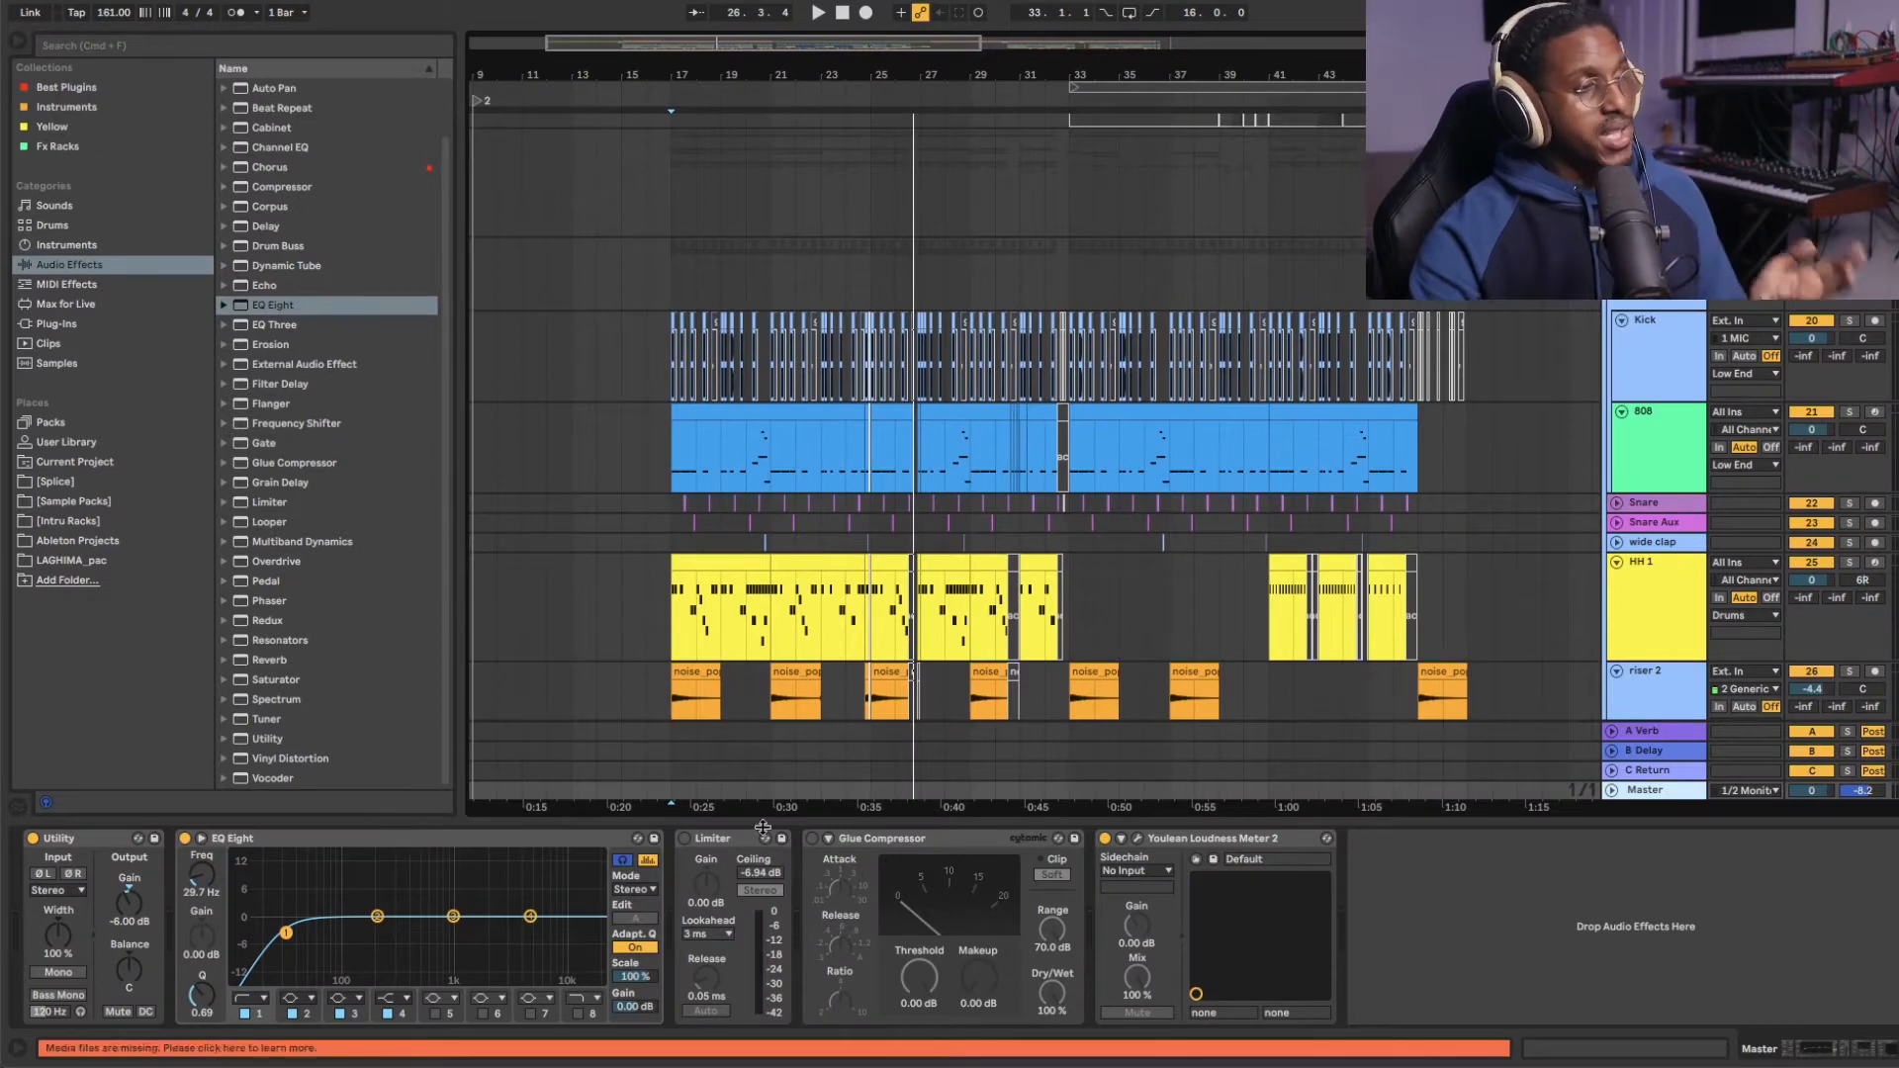
# Inspect the Utility and EQ Eight devices on the master track, and check the master peak level in the mixer during playback.
pyautogui.click(98, 842)
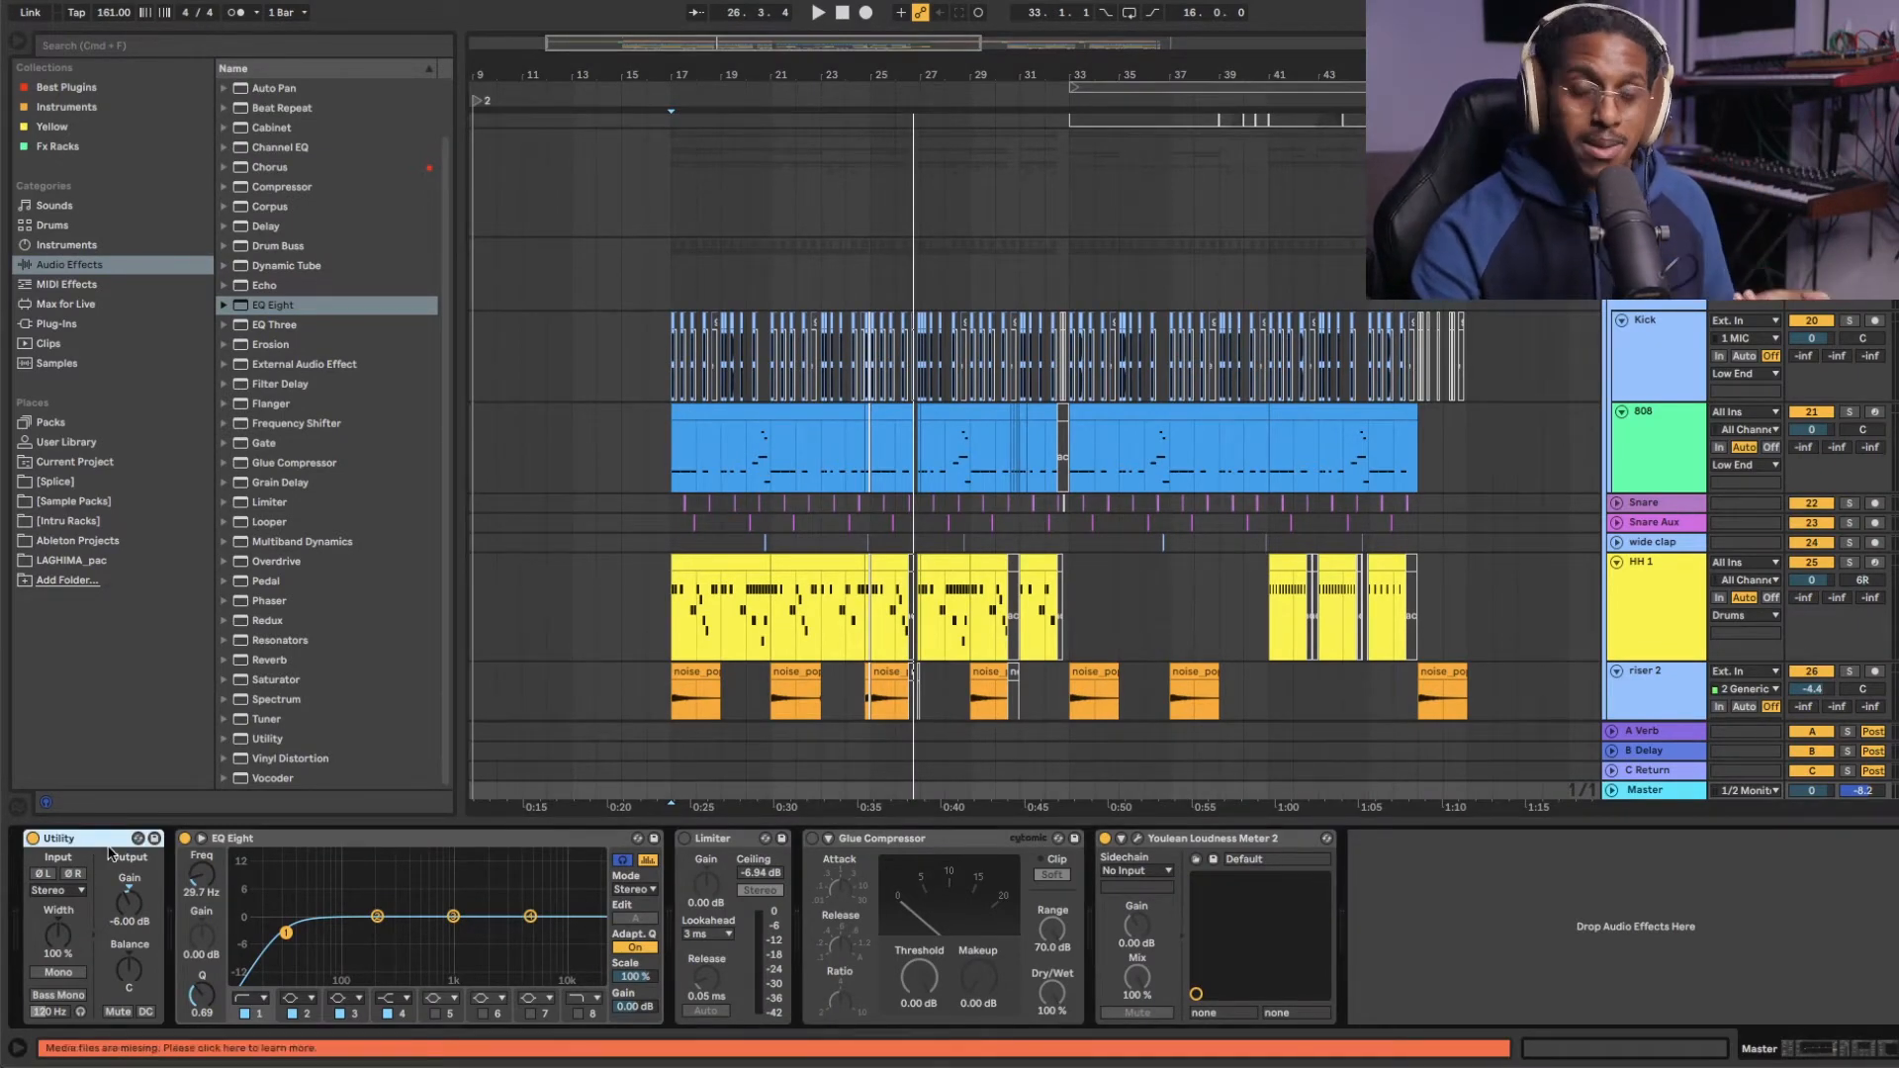
pyautogui.click(274, 844)
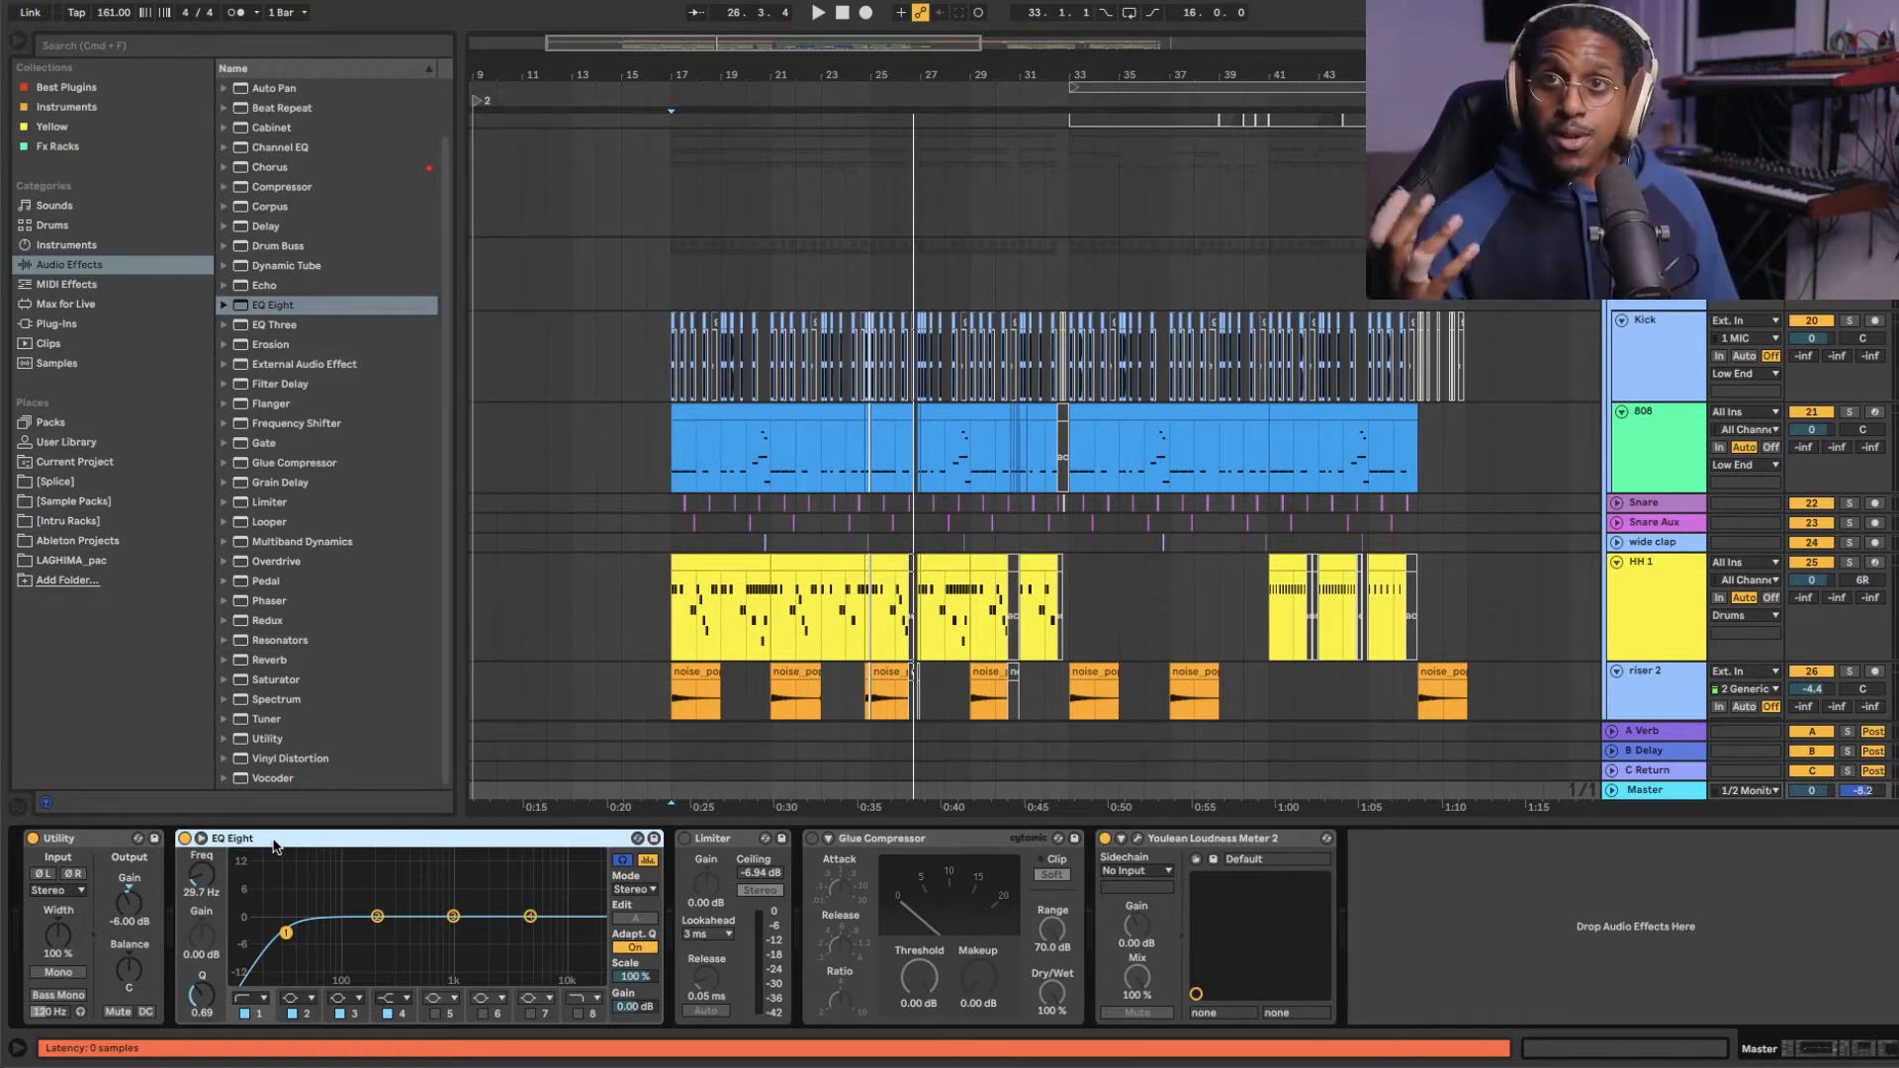
pyautogui.press('Tab')
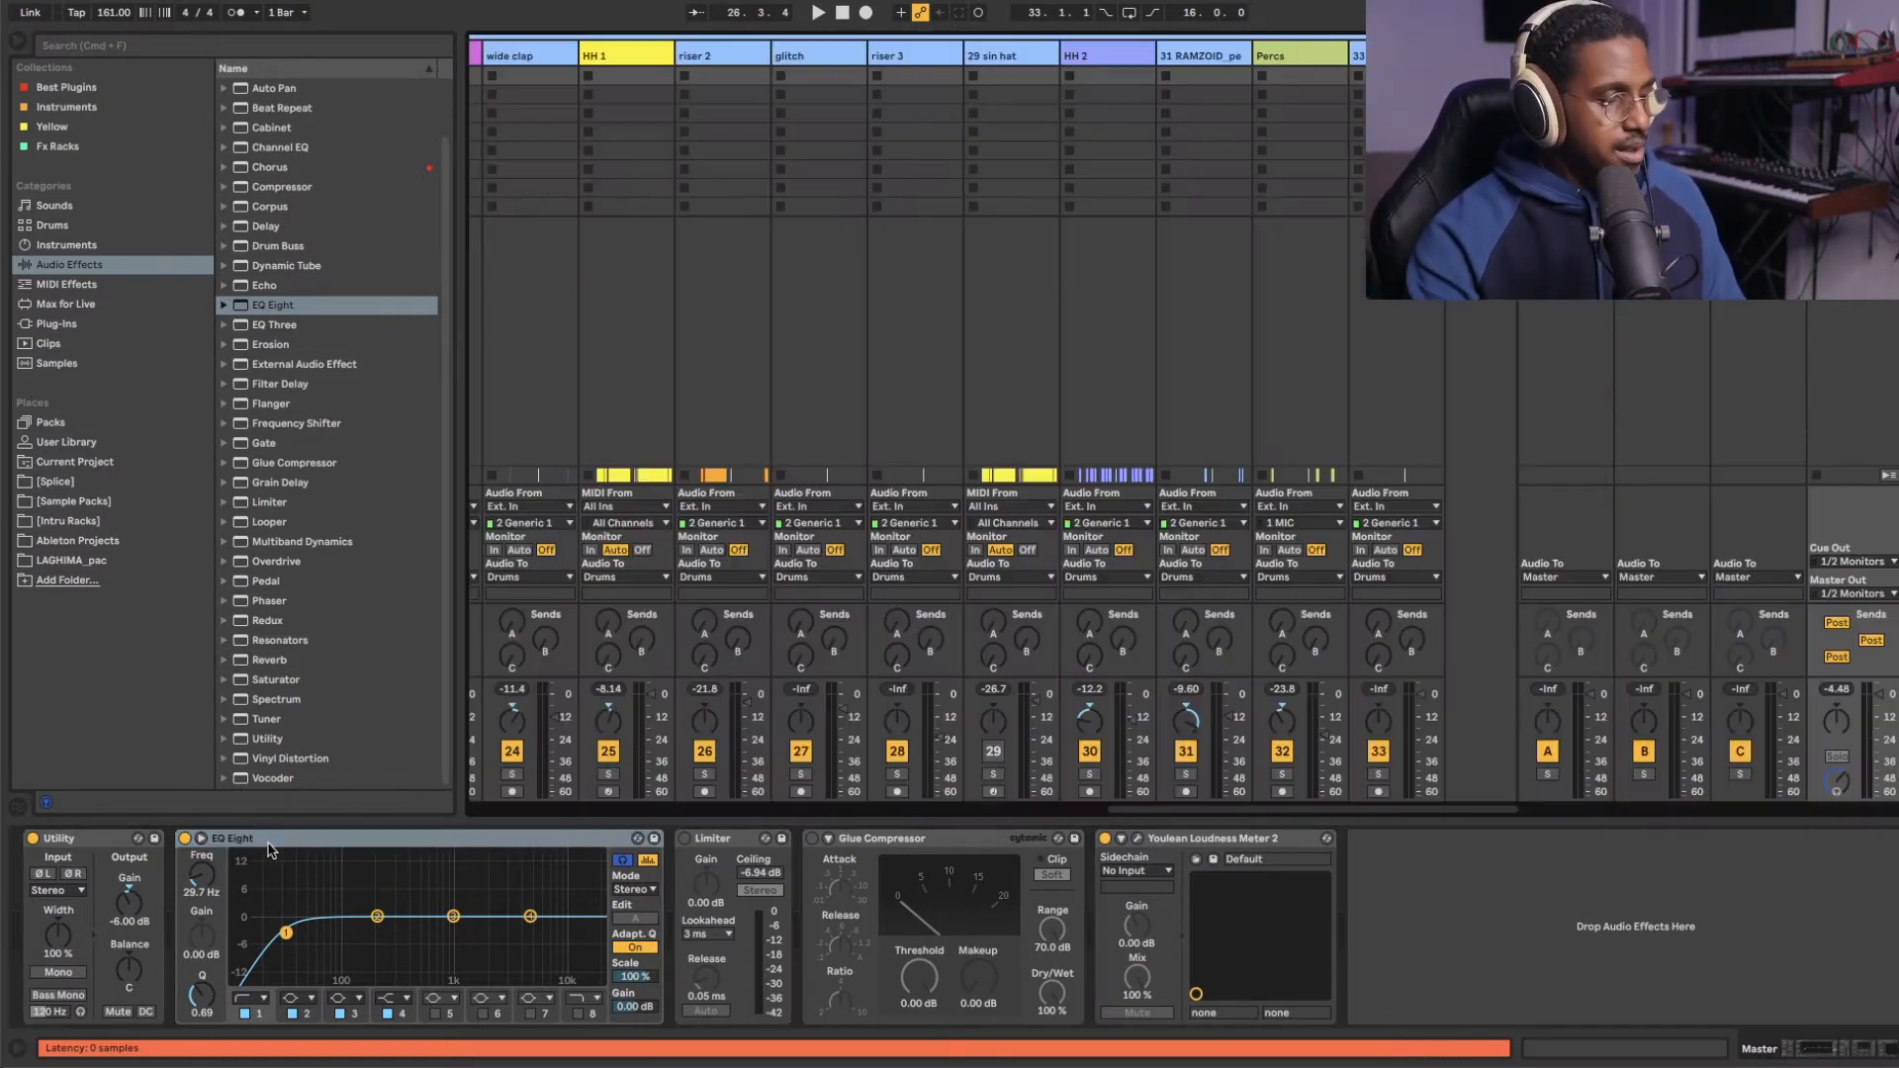
pyautogui.press('space')
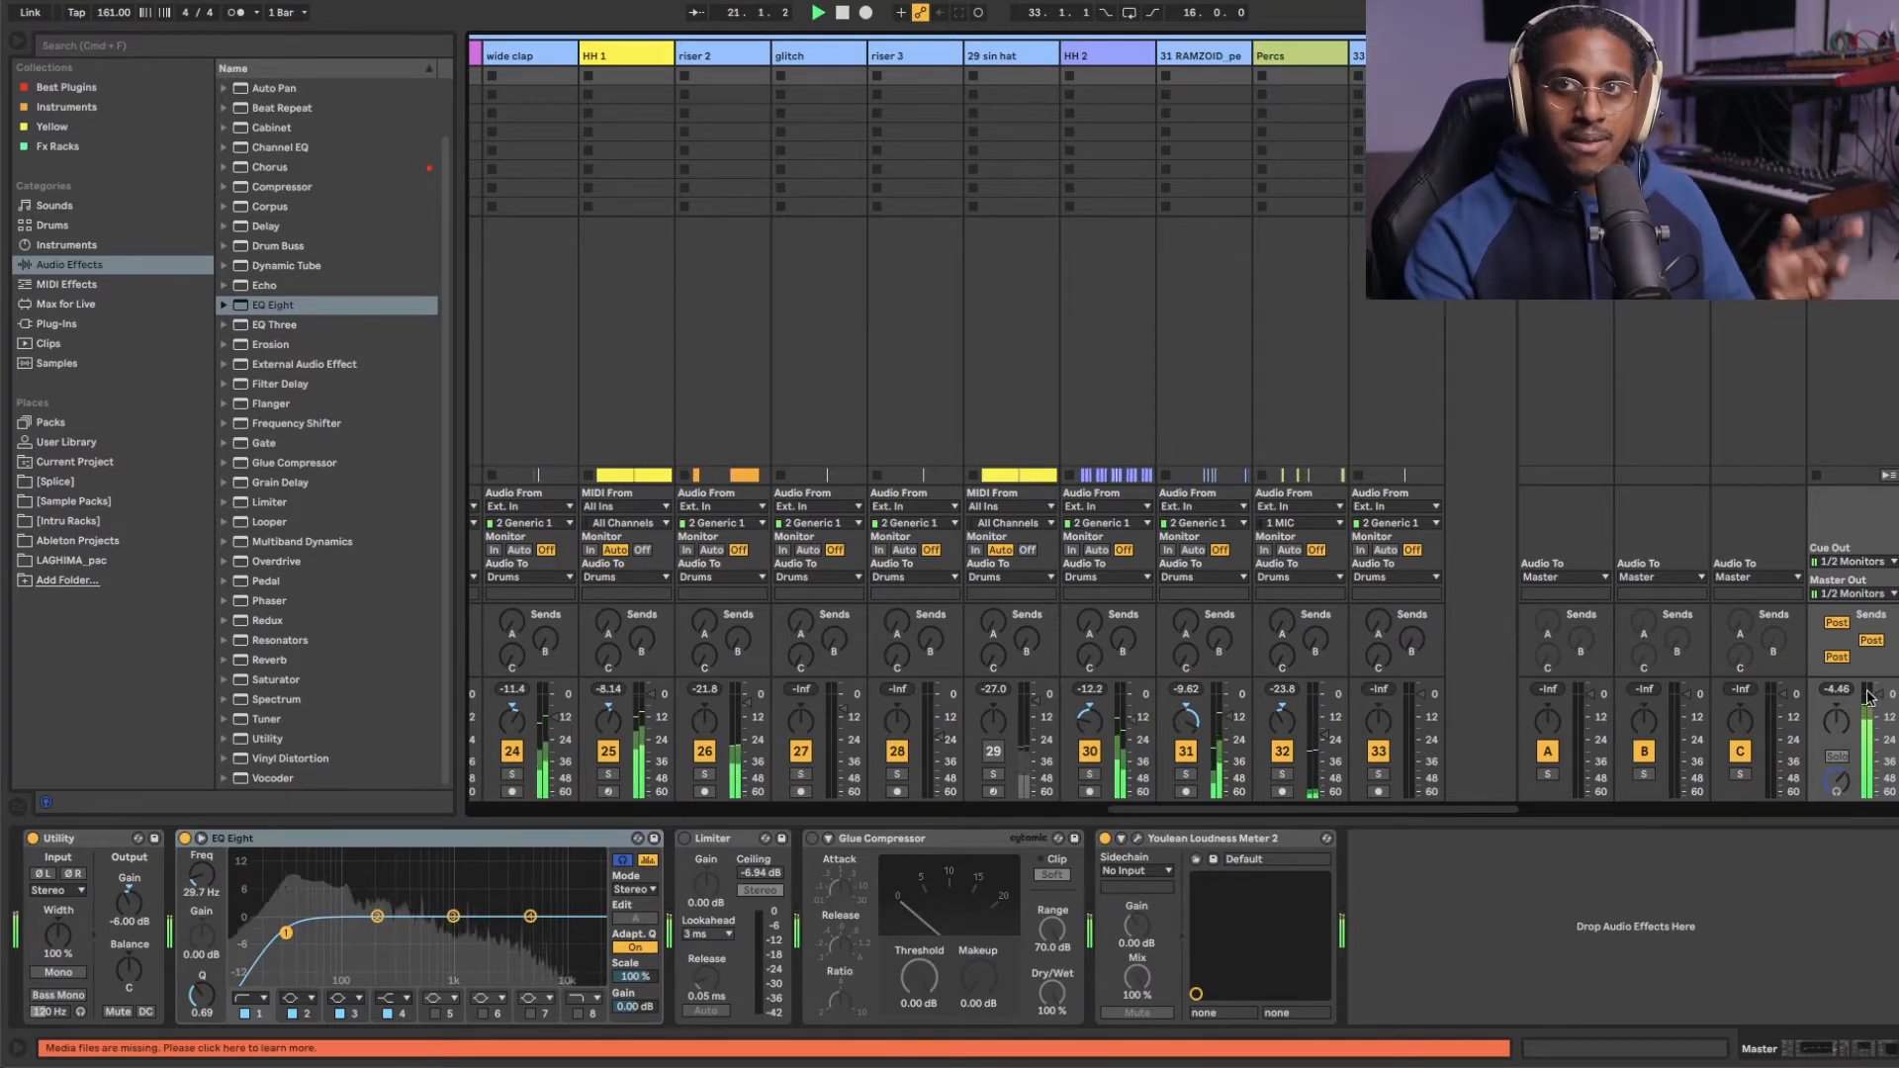
pyautogui.press('Tab')
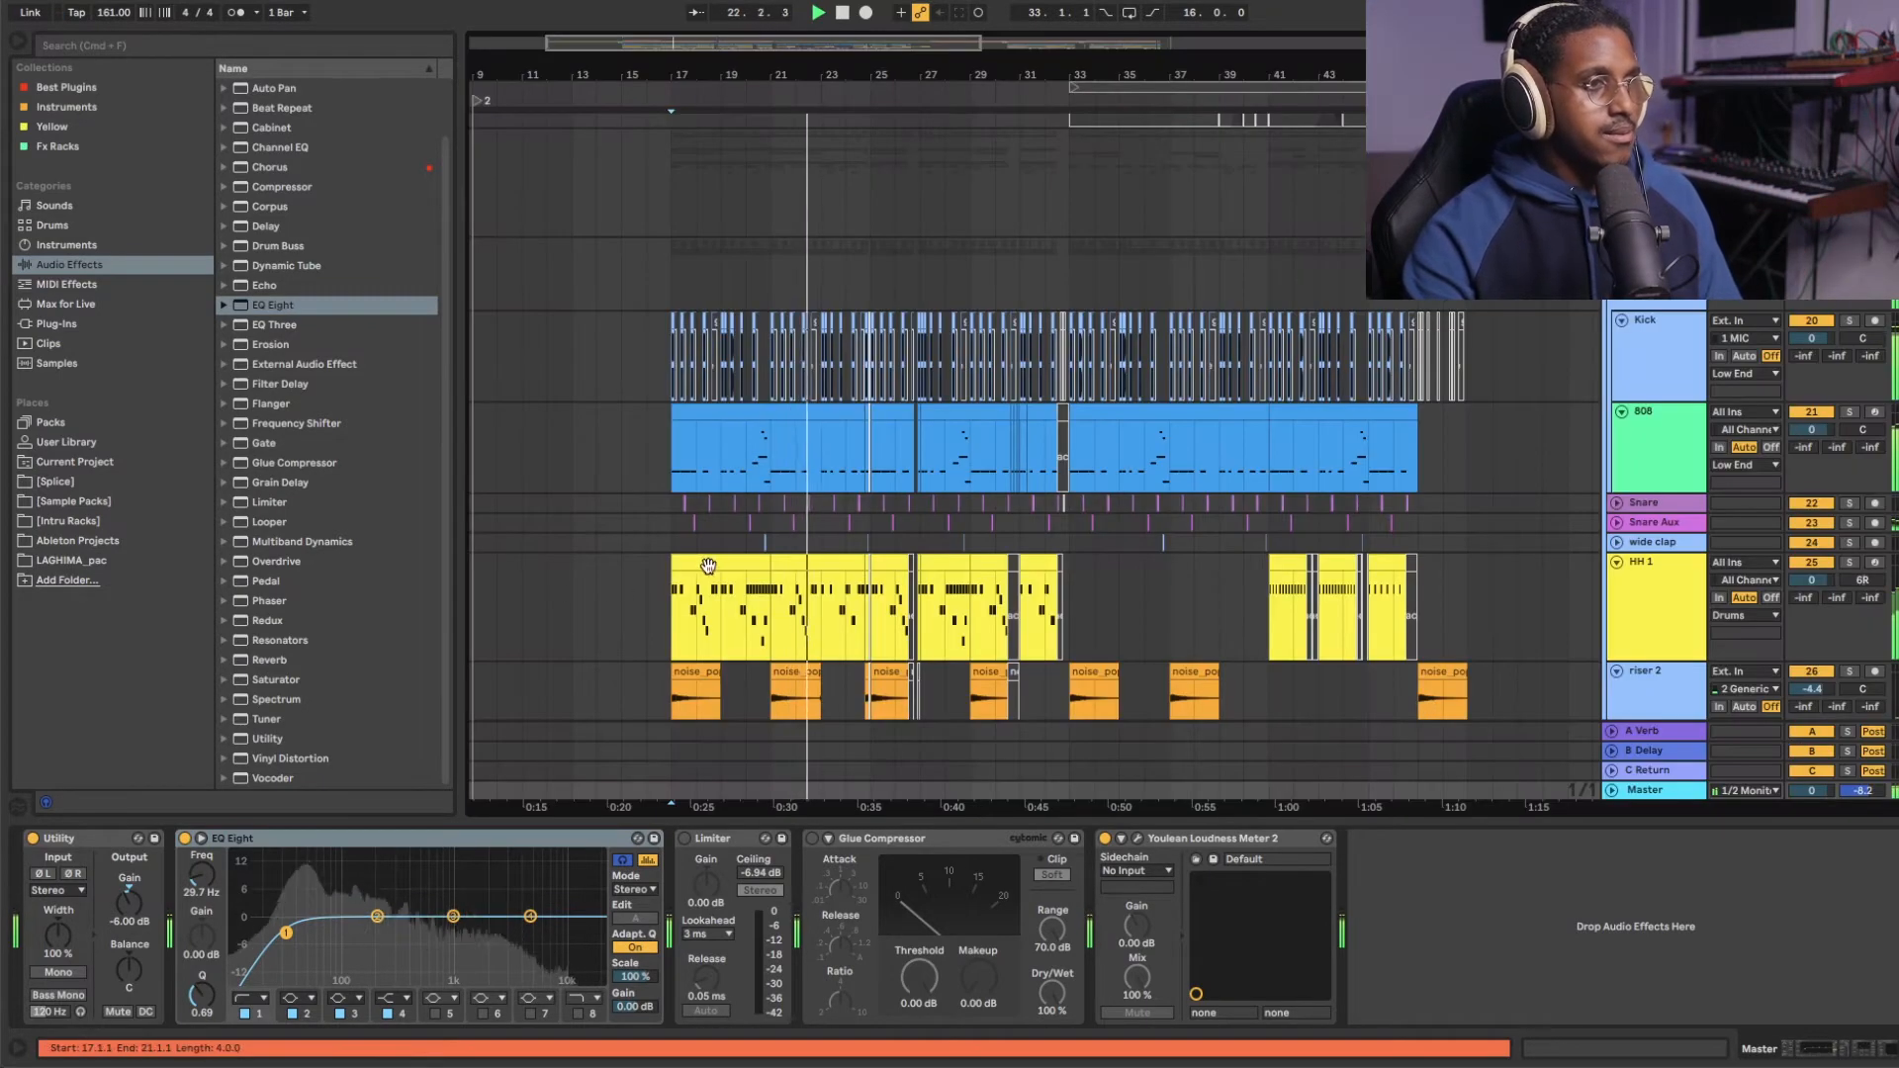
# Turn on the master track's Limiter and listen to the mix from the first HH 1 clip at bar 17.
pyautogui.scroll(4, 771, 565)
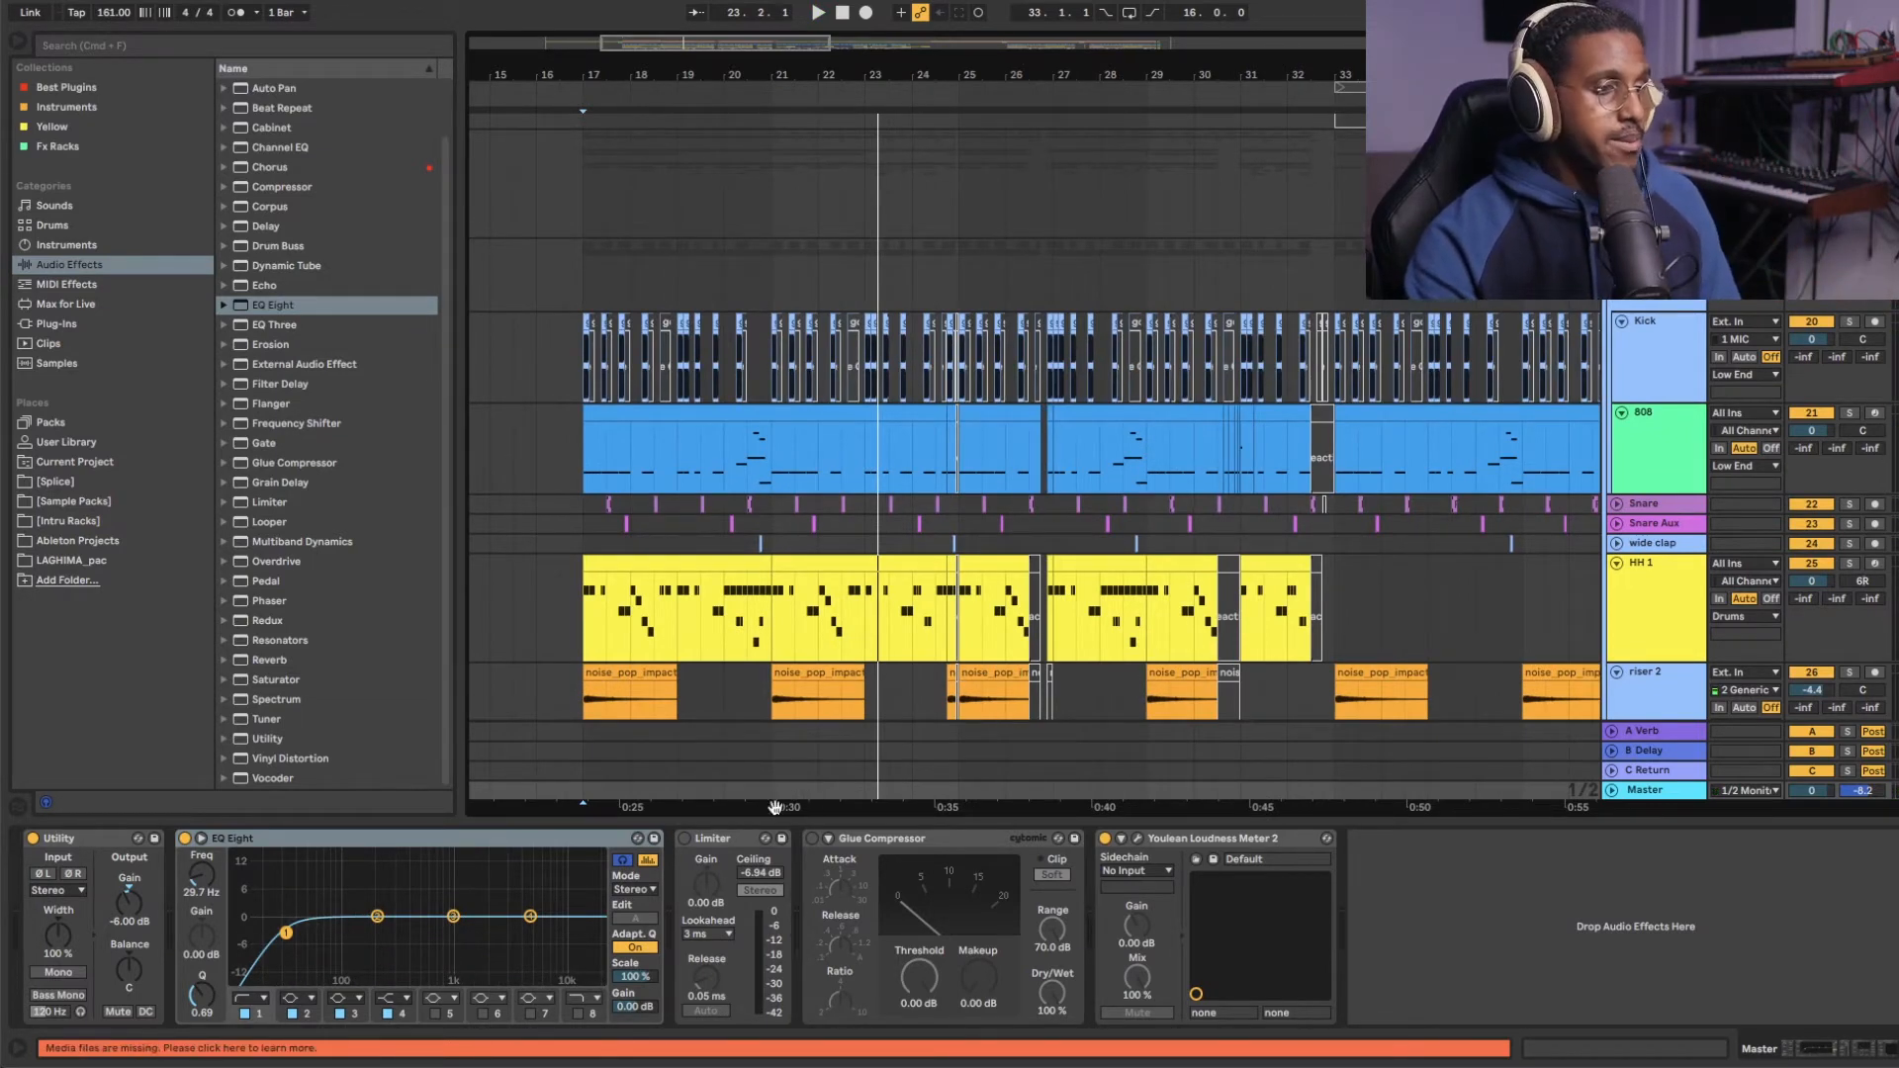
pyautogui.click(683, 838)
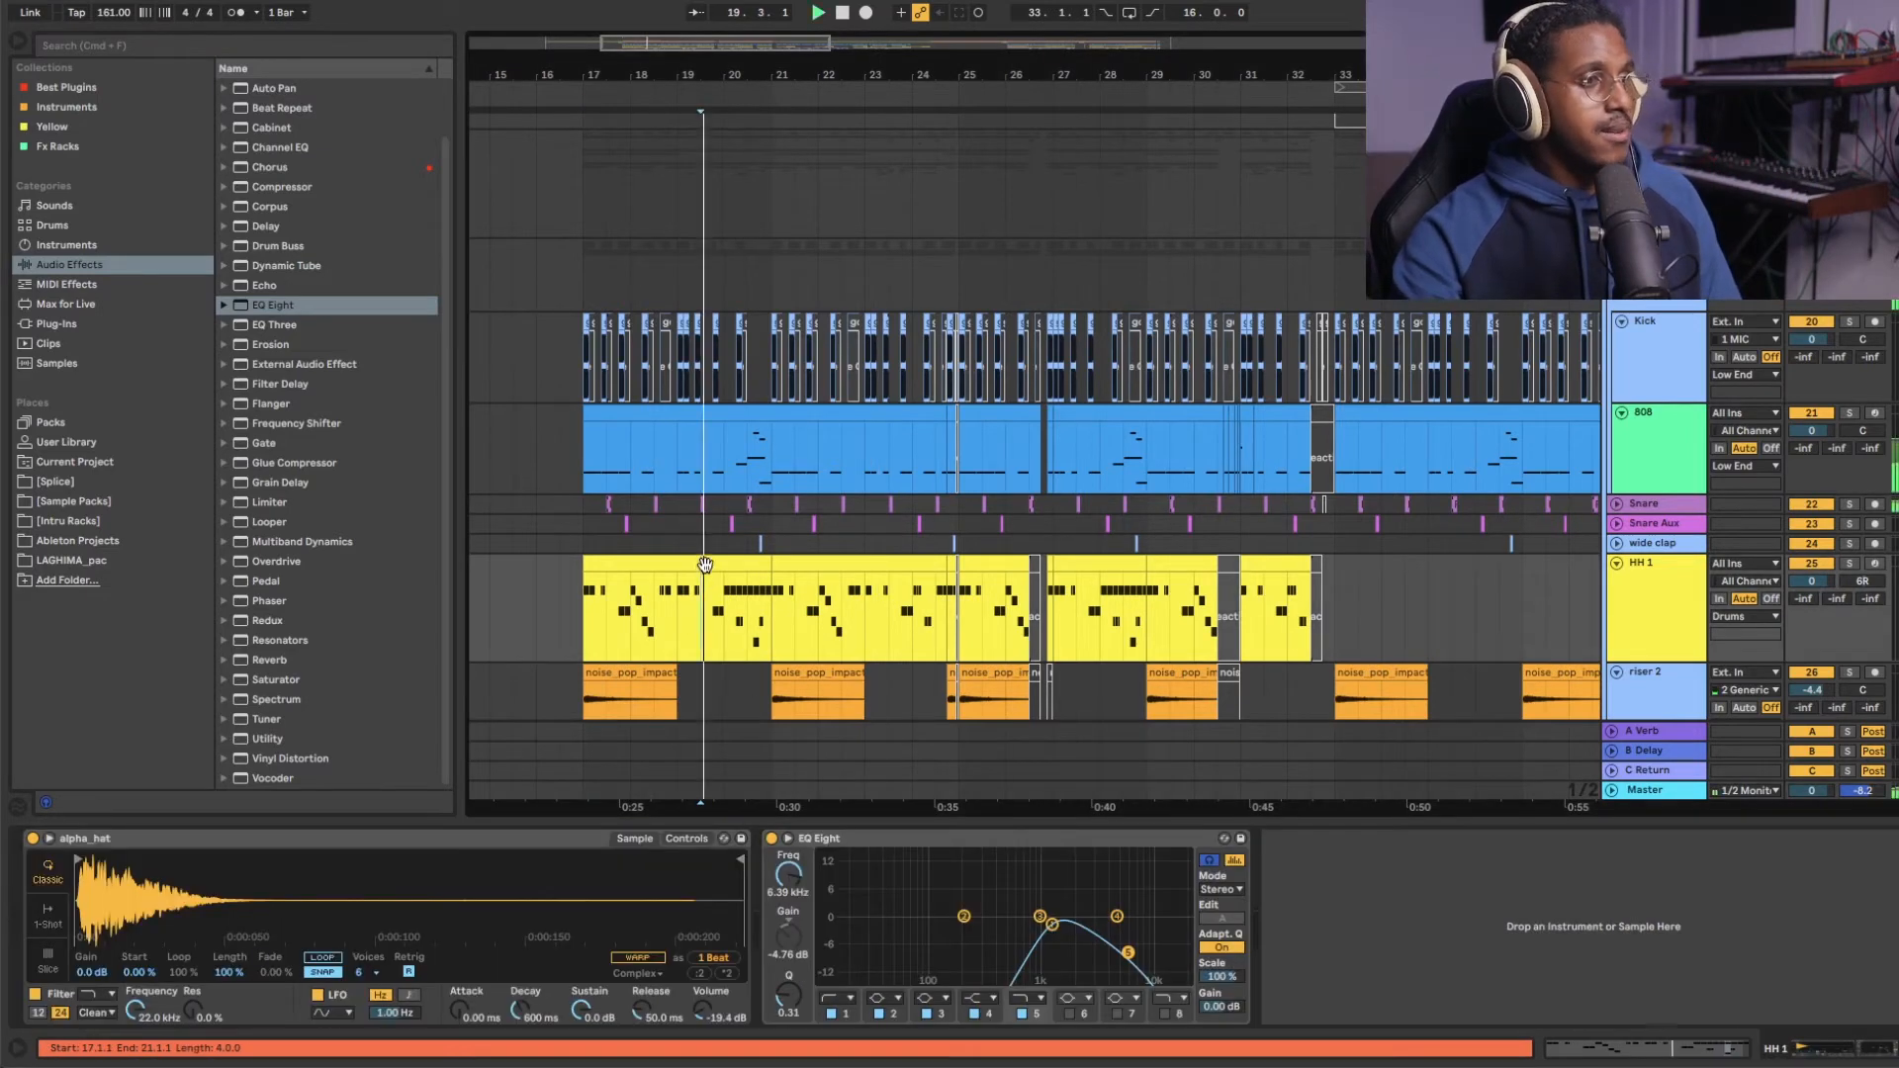
pyautogui.click(706, 565)
pyautogui.click(1664, 789)
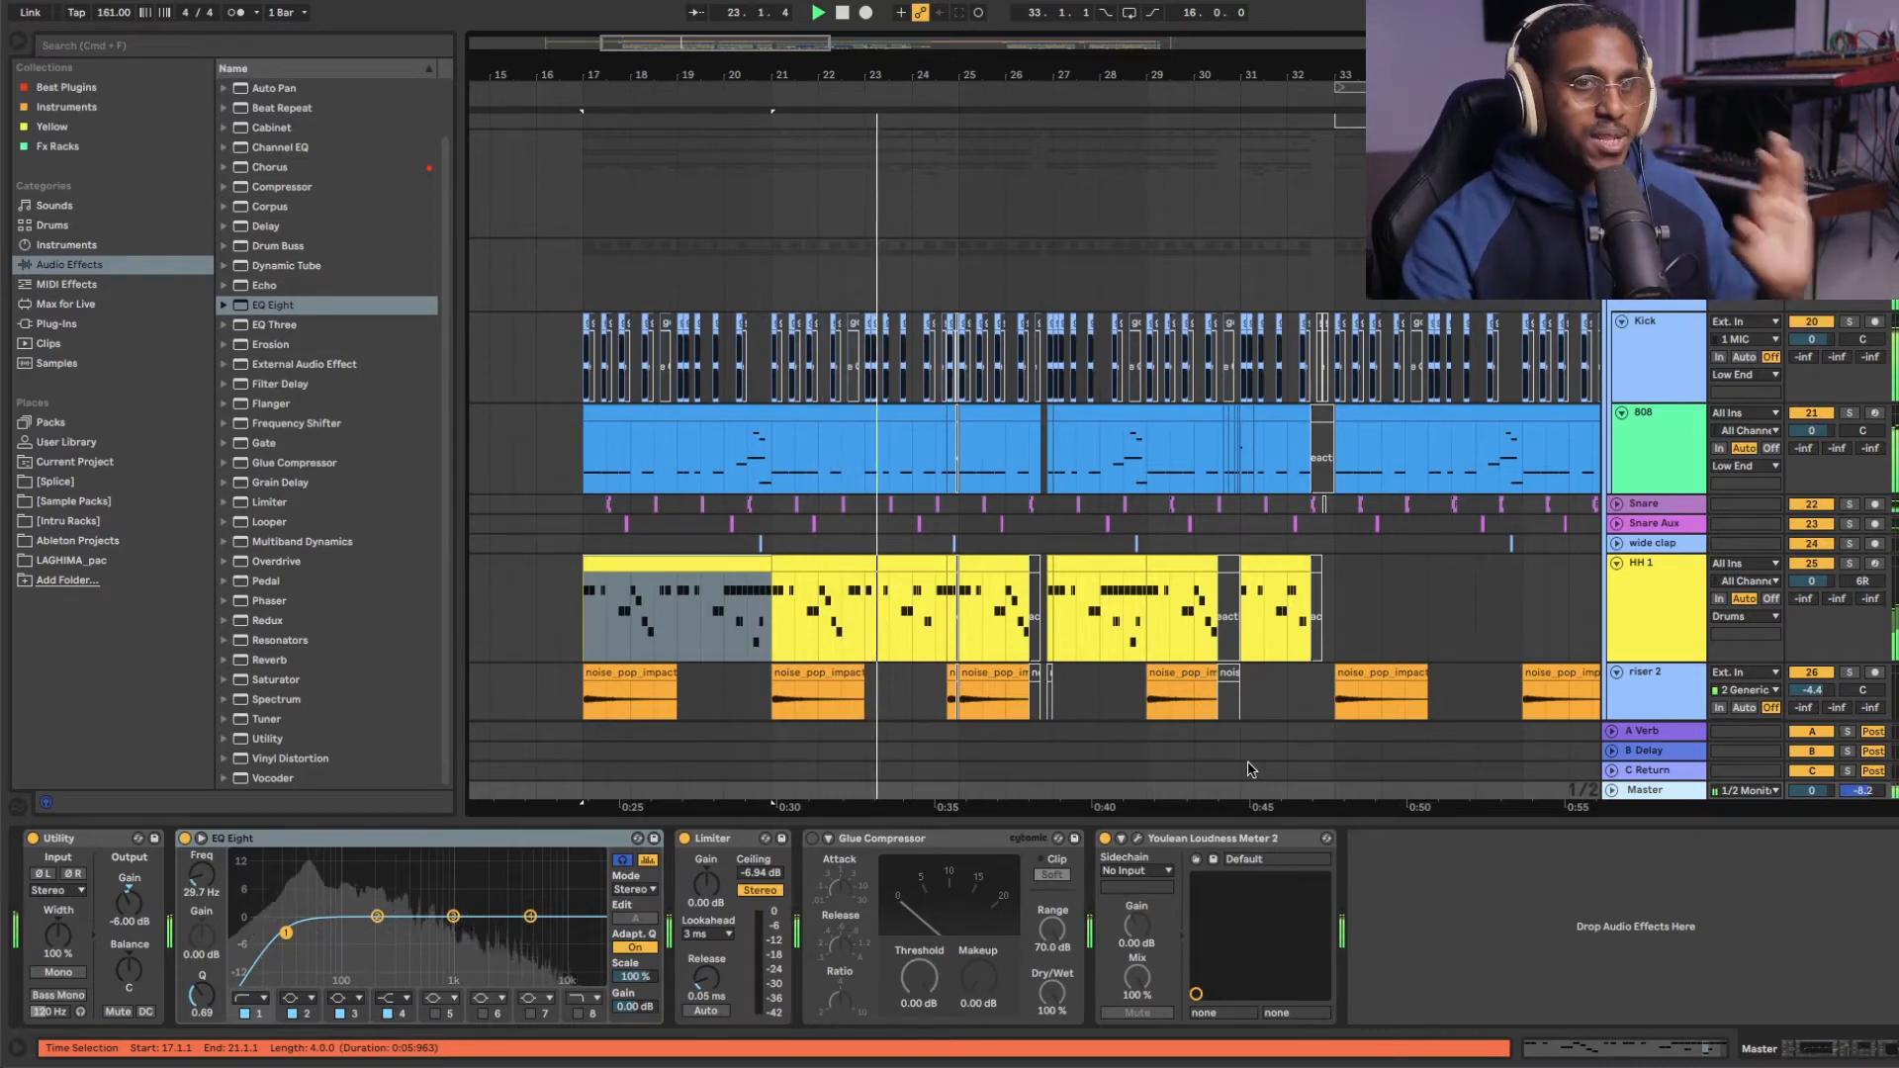
pyautogui.scroll(1, 1060, 656)
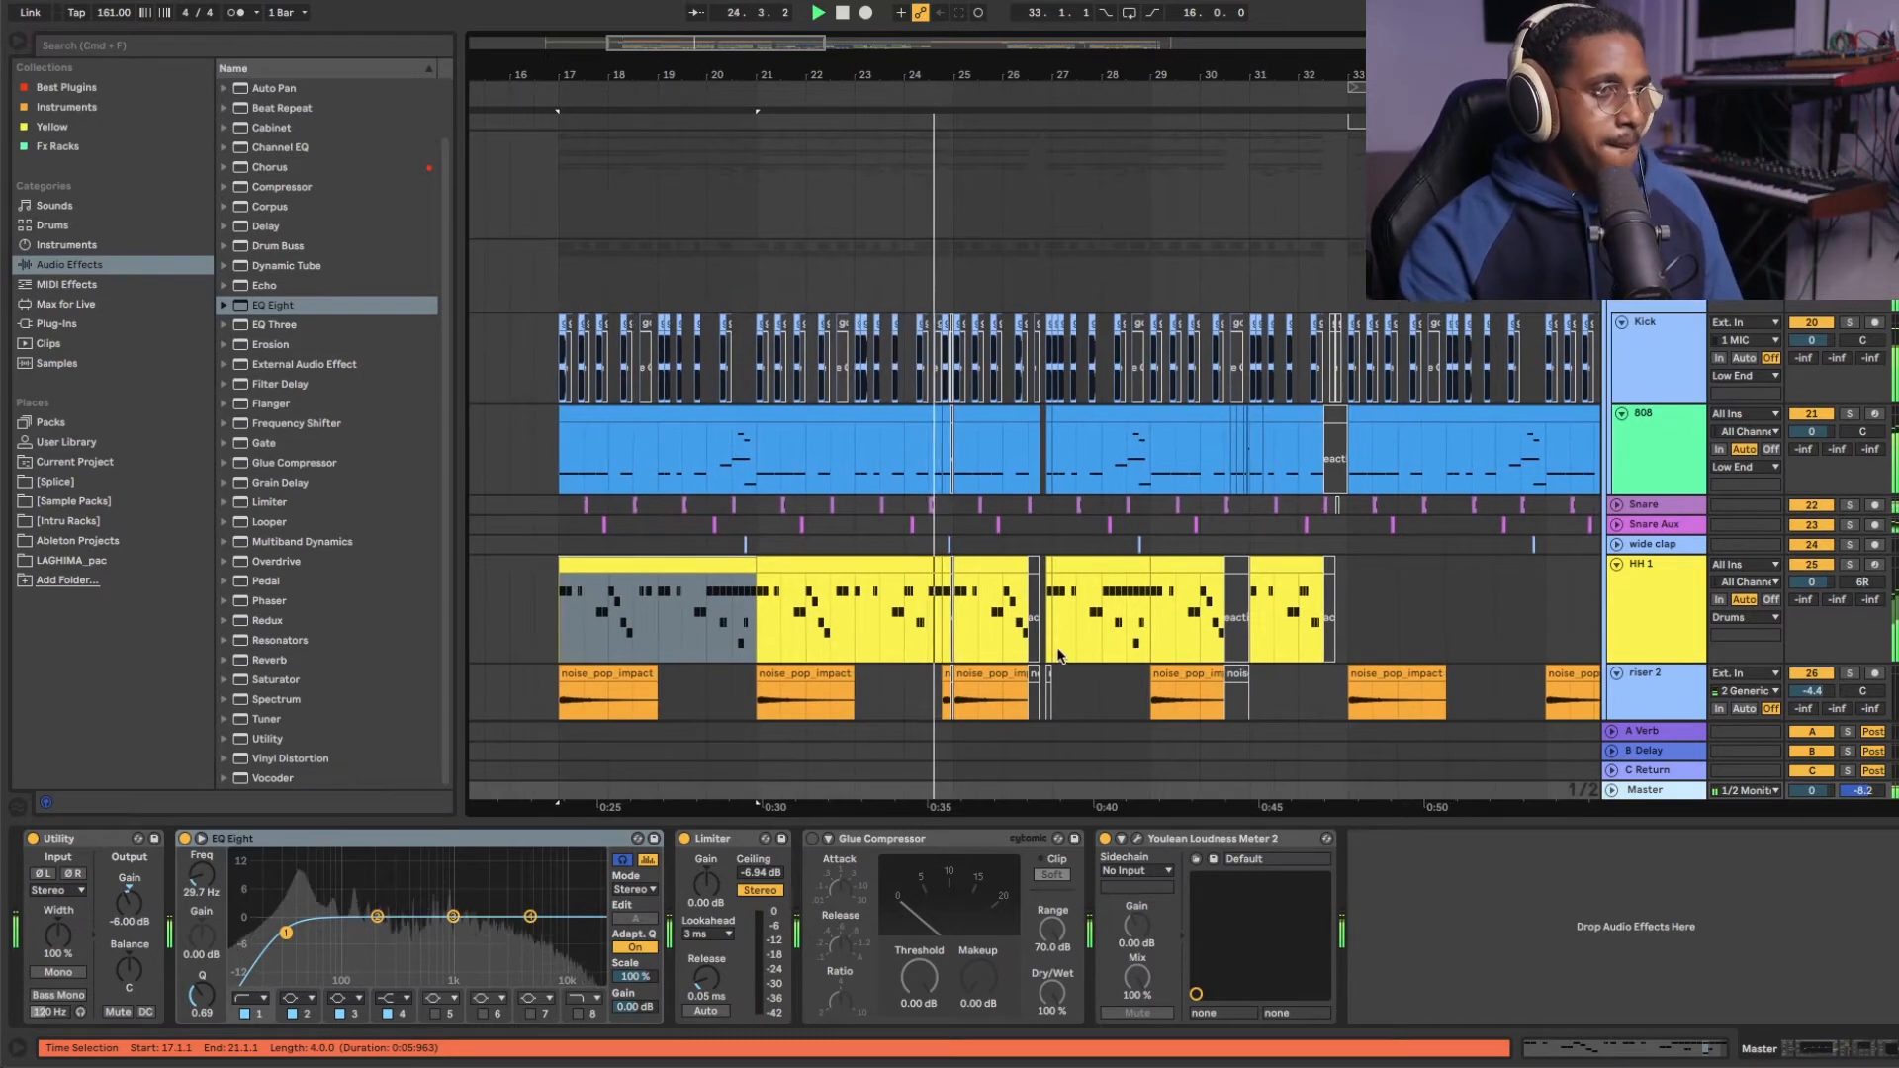
pyautogui.scroll(3, 1028, 638)
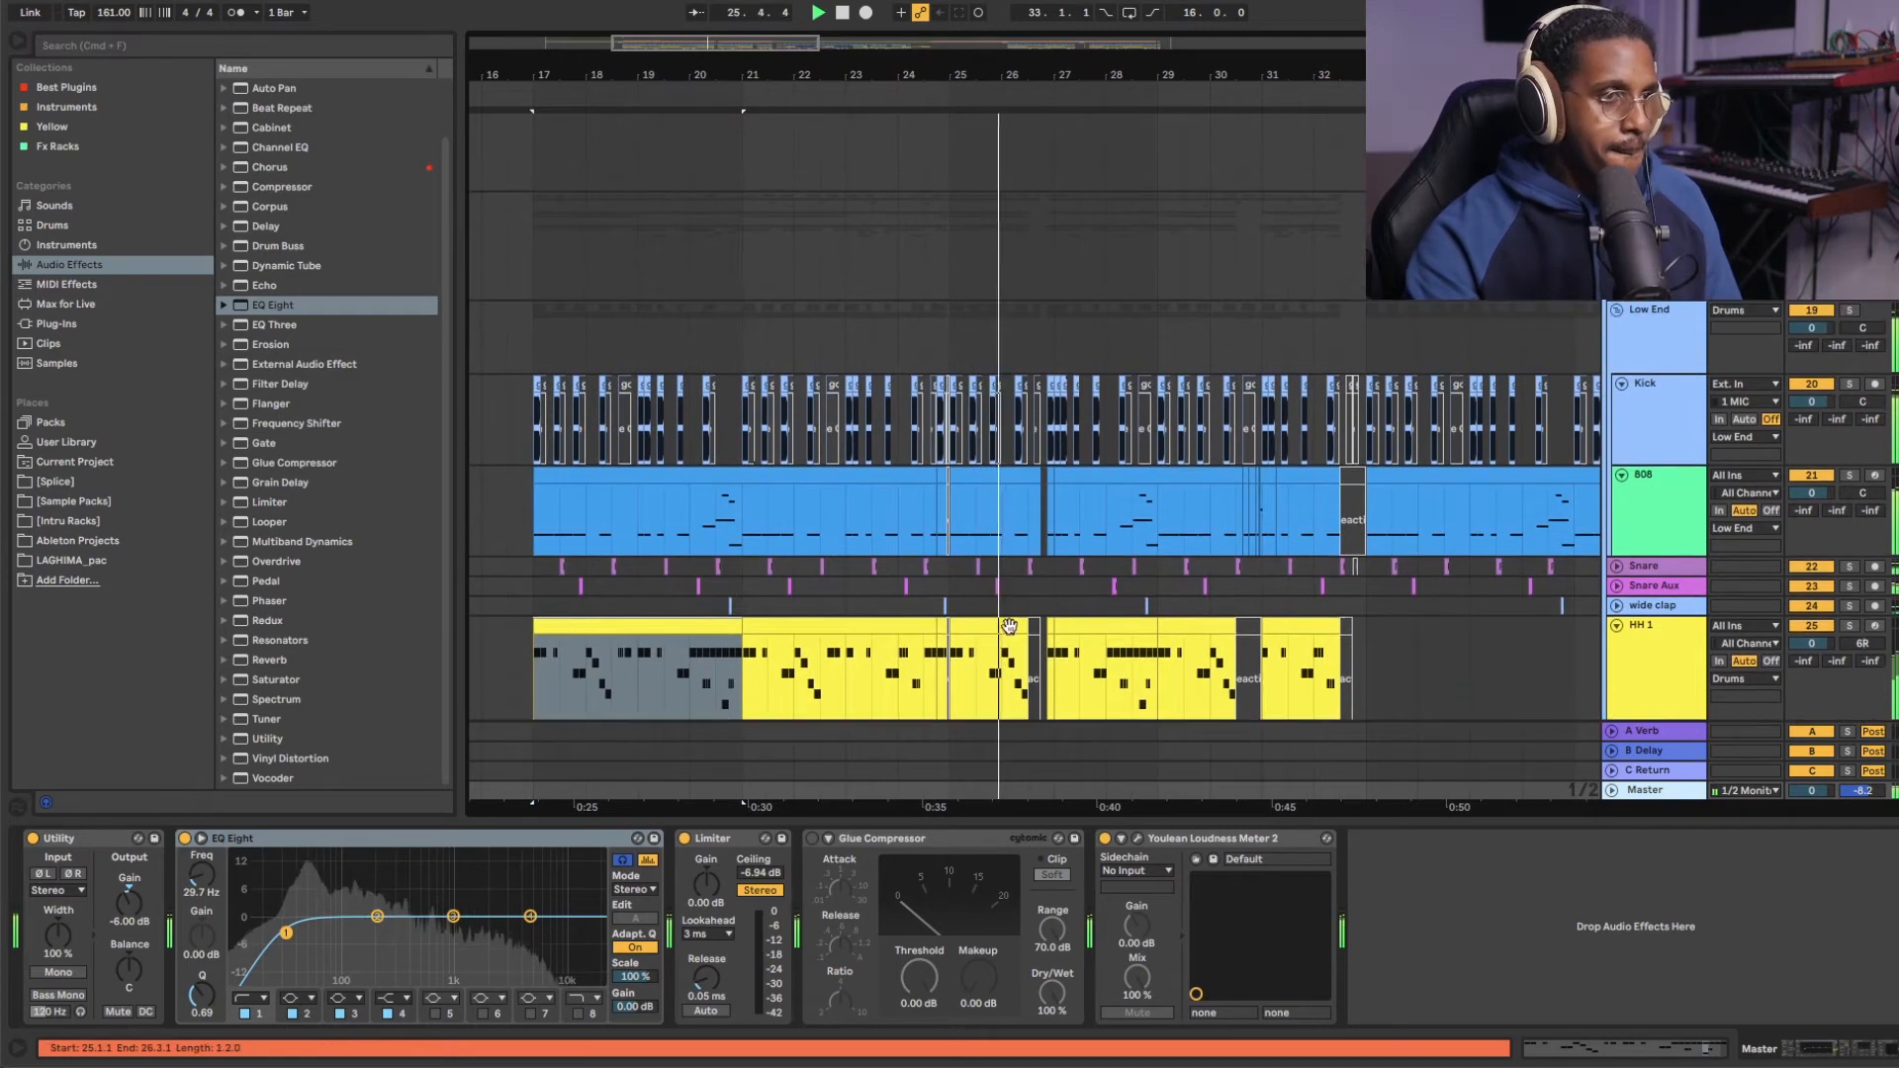
pyautogui.press('space')
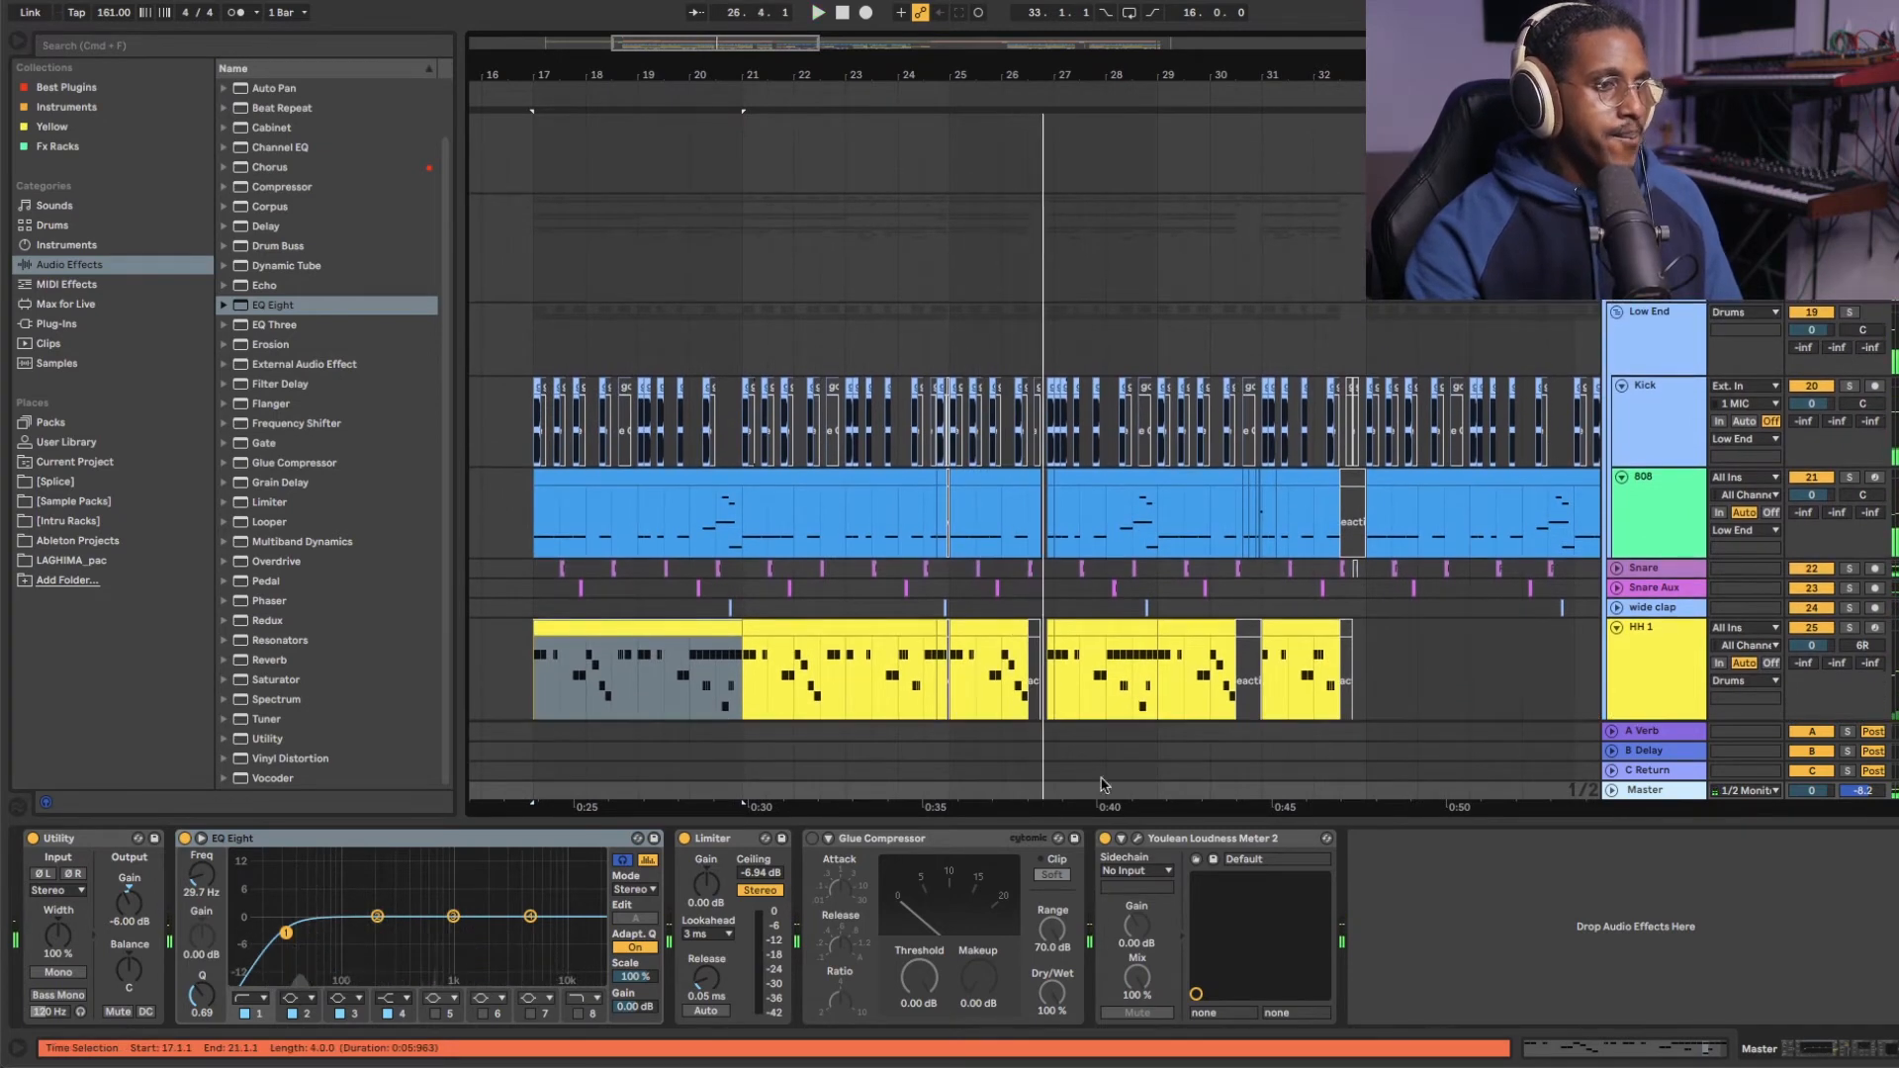
# Turn on the master's Glue Compressor and bring up the Youlean Loudness Meter 2 window clear of the browser.
pyautogui.click(940, 844)
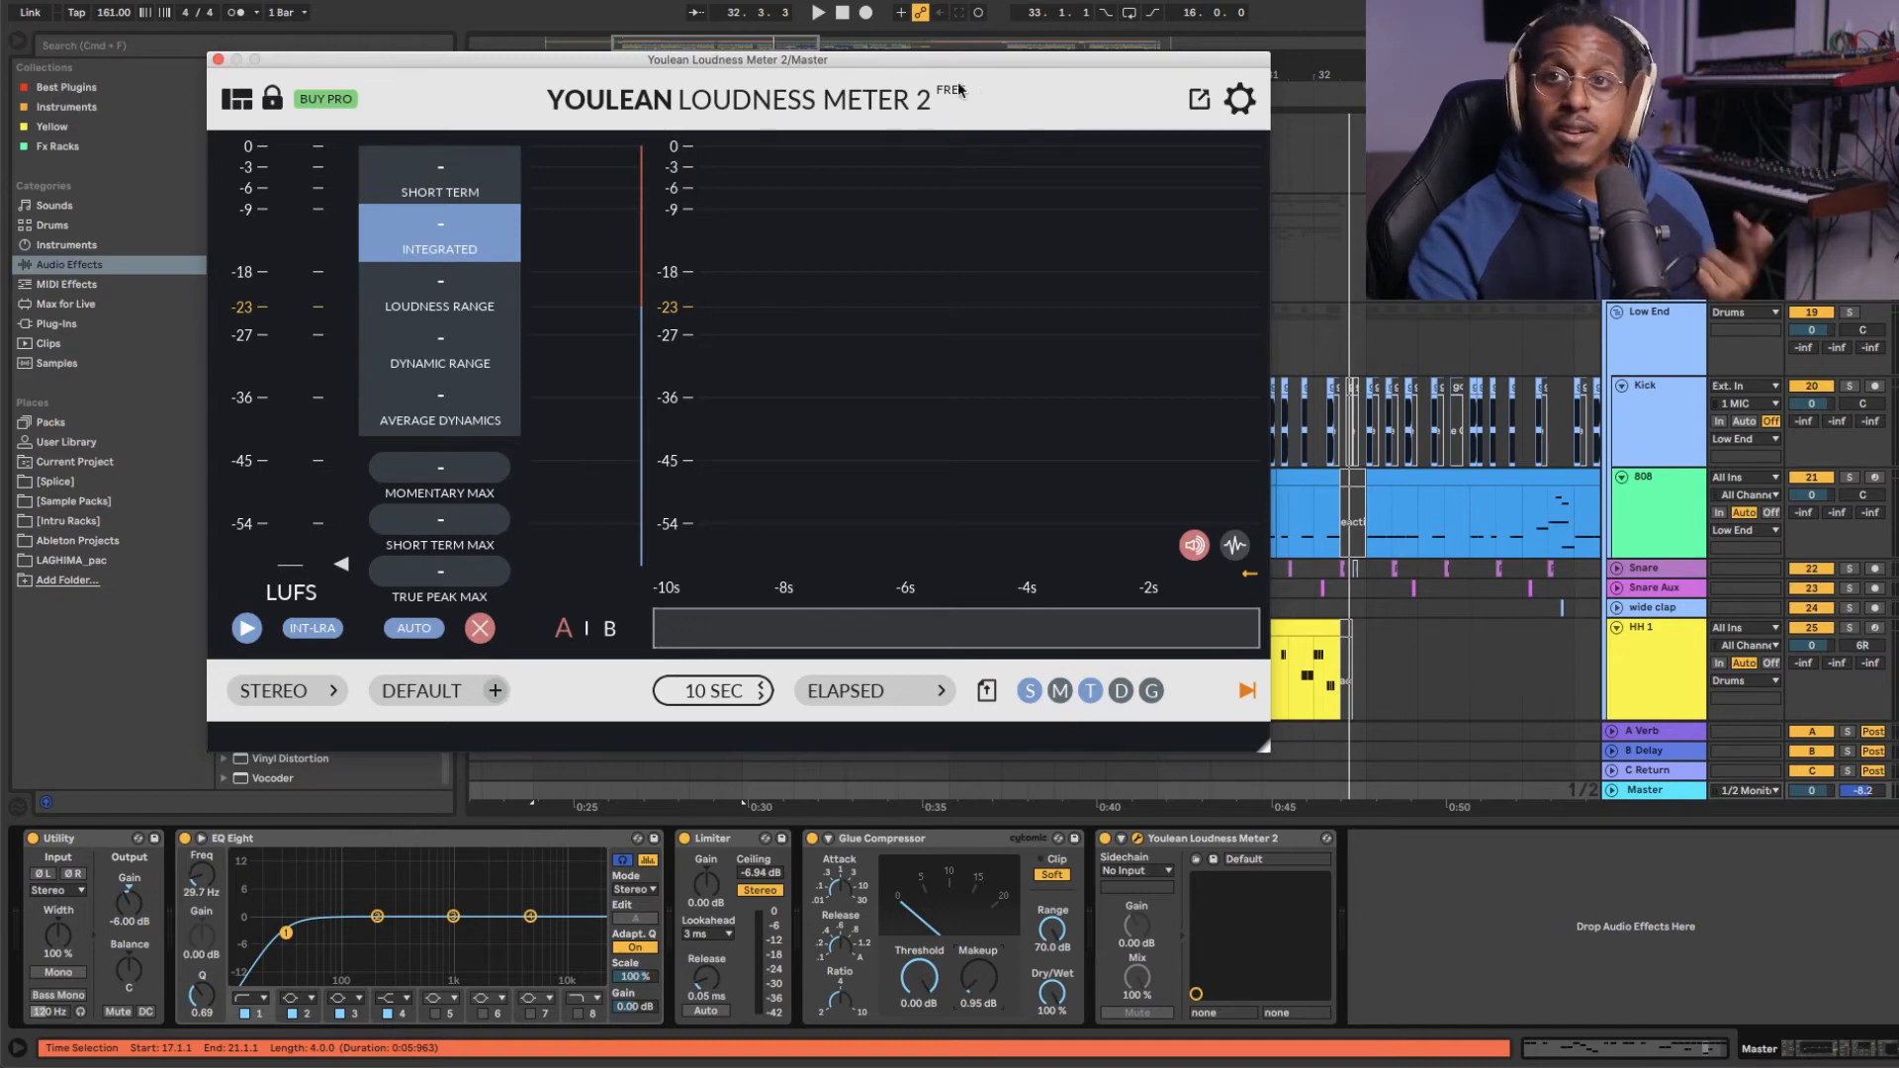
pyautogui.moveTo(786, 63); pyautogui.dragTo(1139, 60)
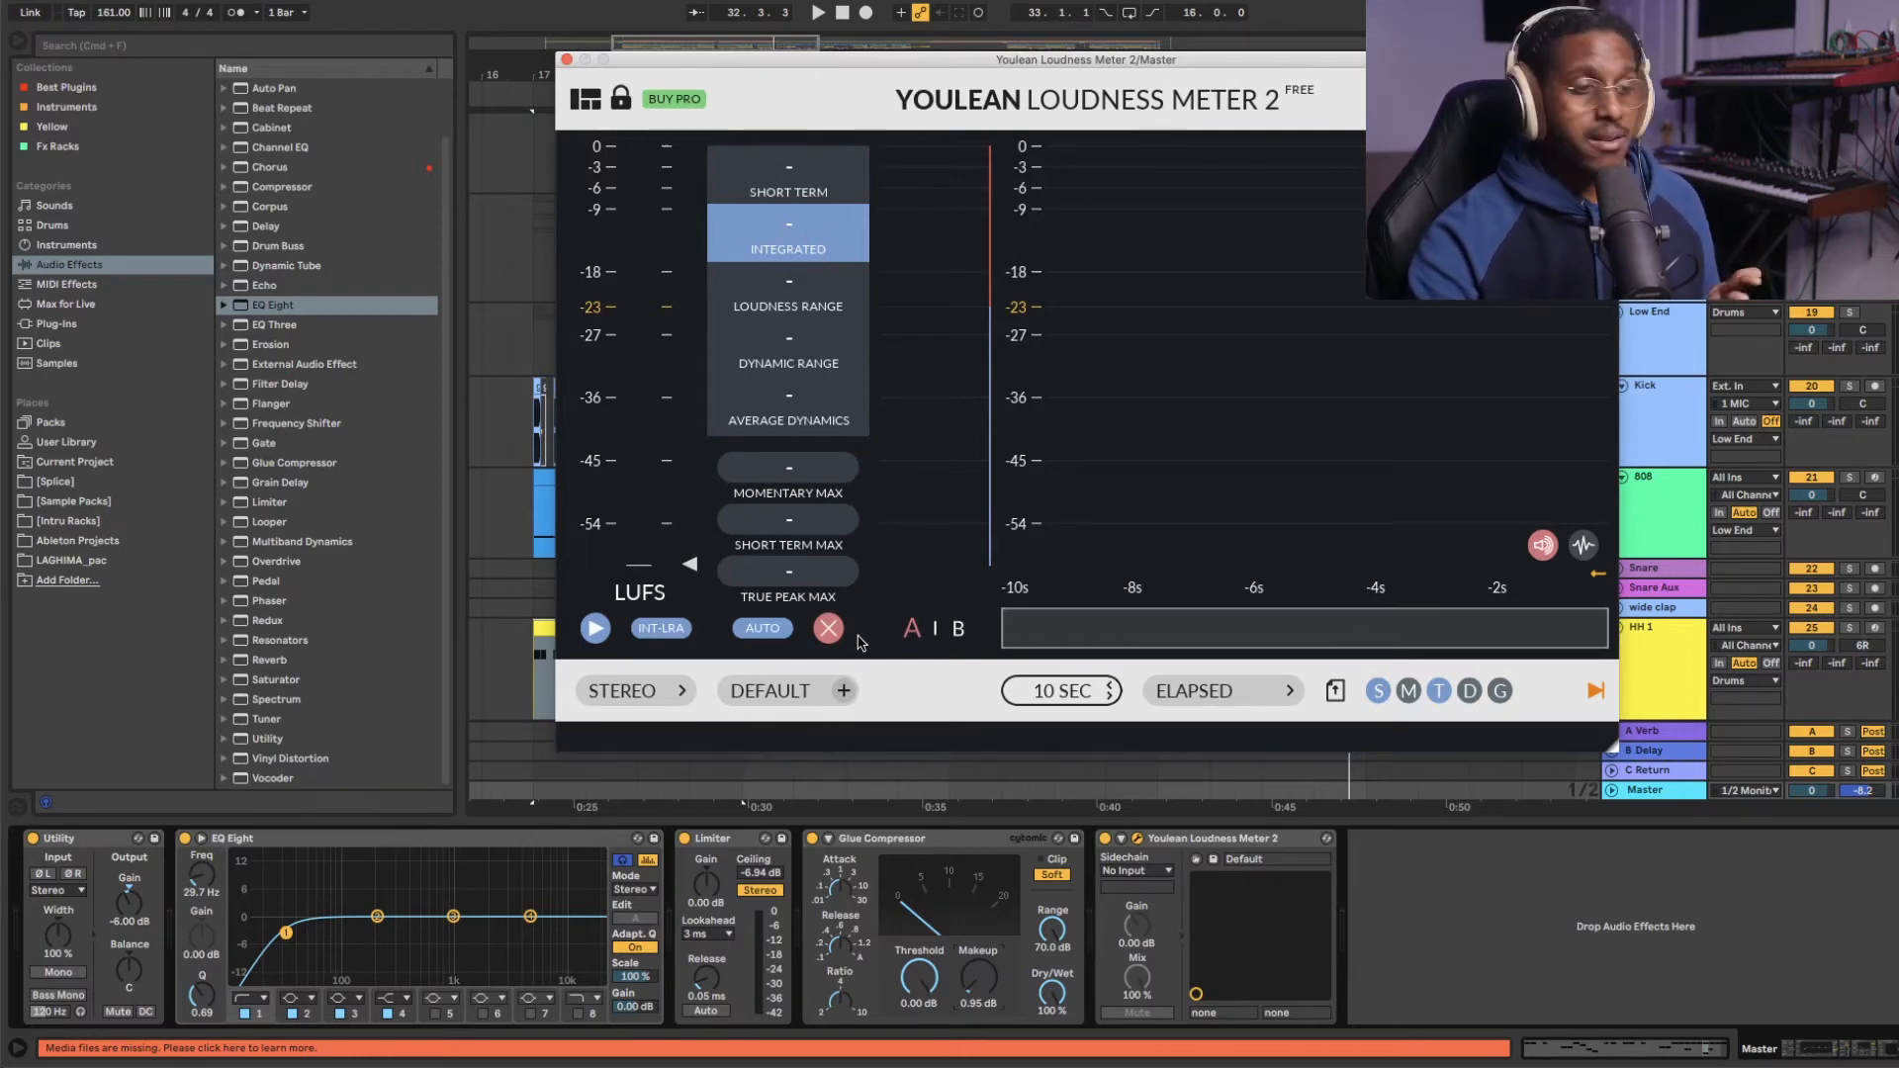
# Raise the Glue Compressor's makeup to 9.05 dB during playback and reset the loudness meter for a fresh reading.
pyautogui.moveTo(994, 1019); pyautogui.dragTo(994, 984)
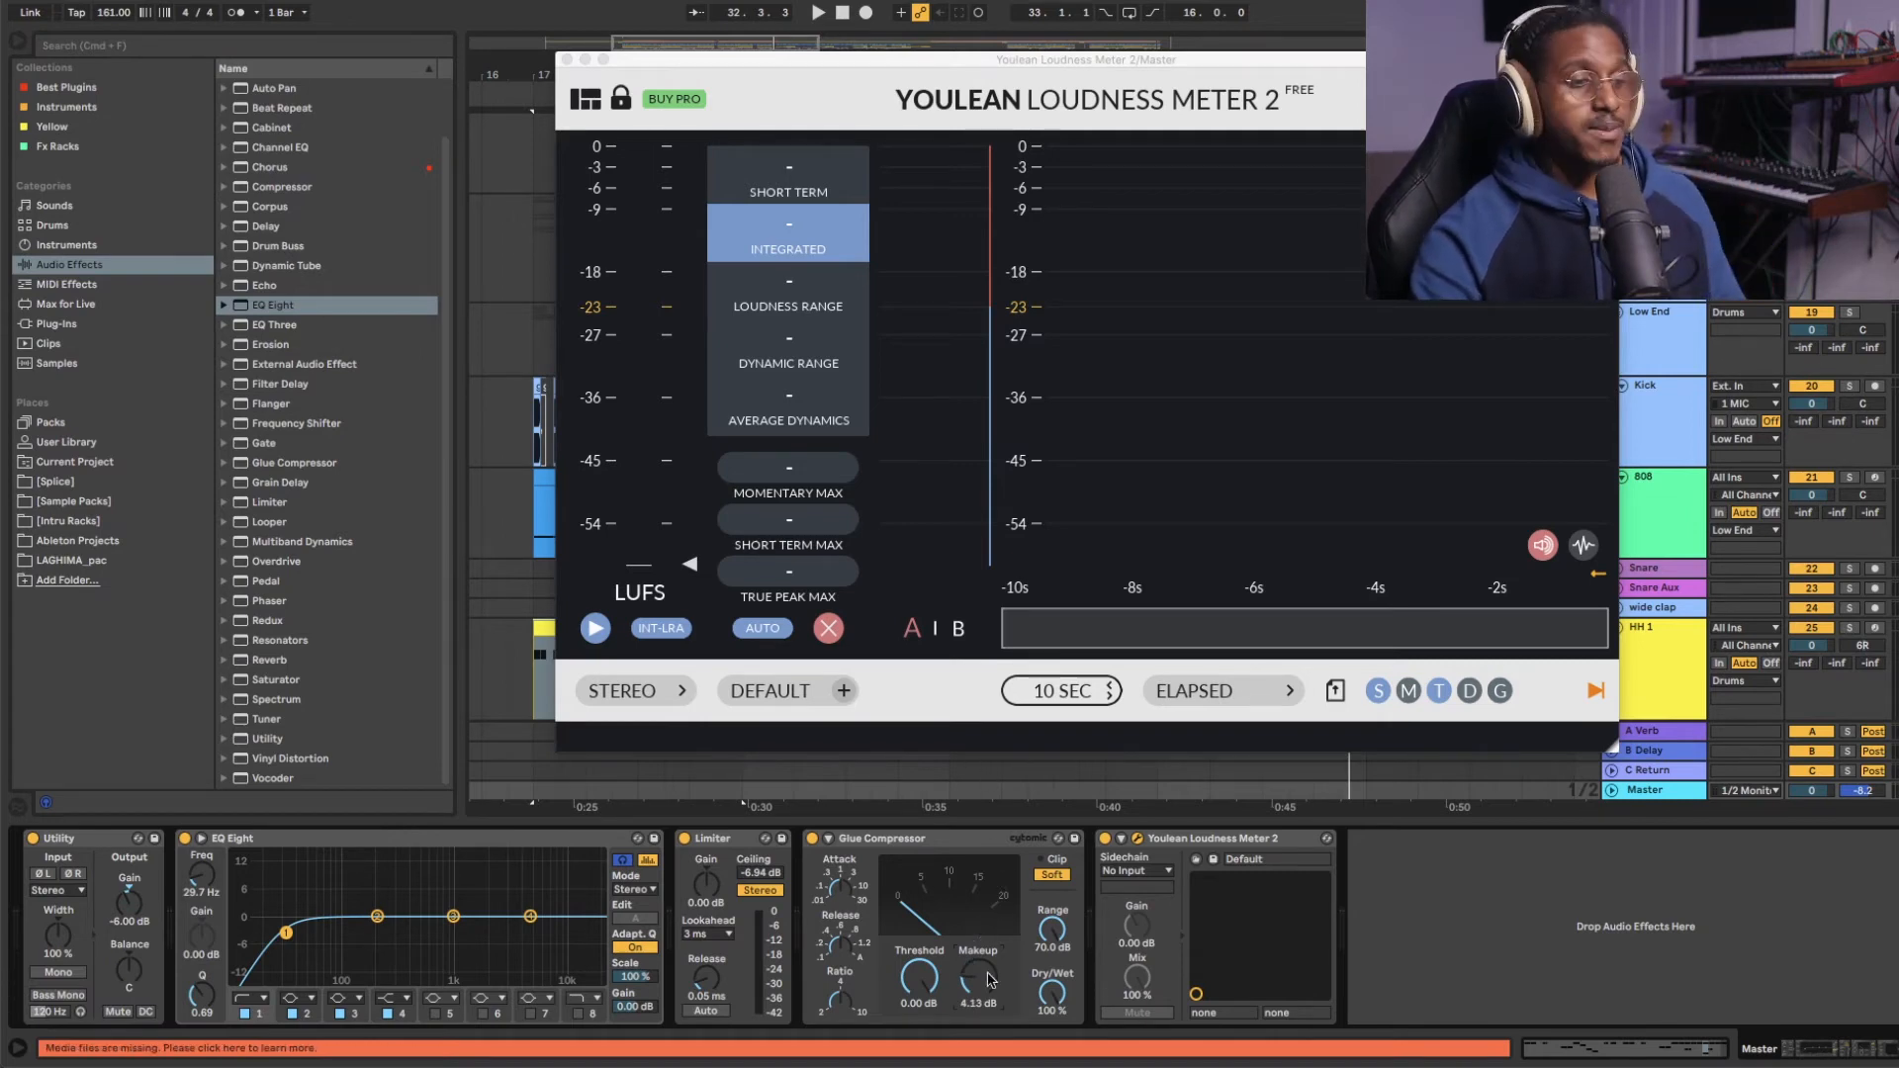
pyautogui.press('space')
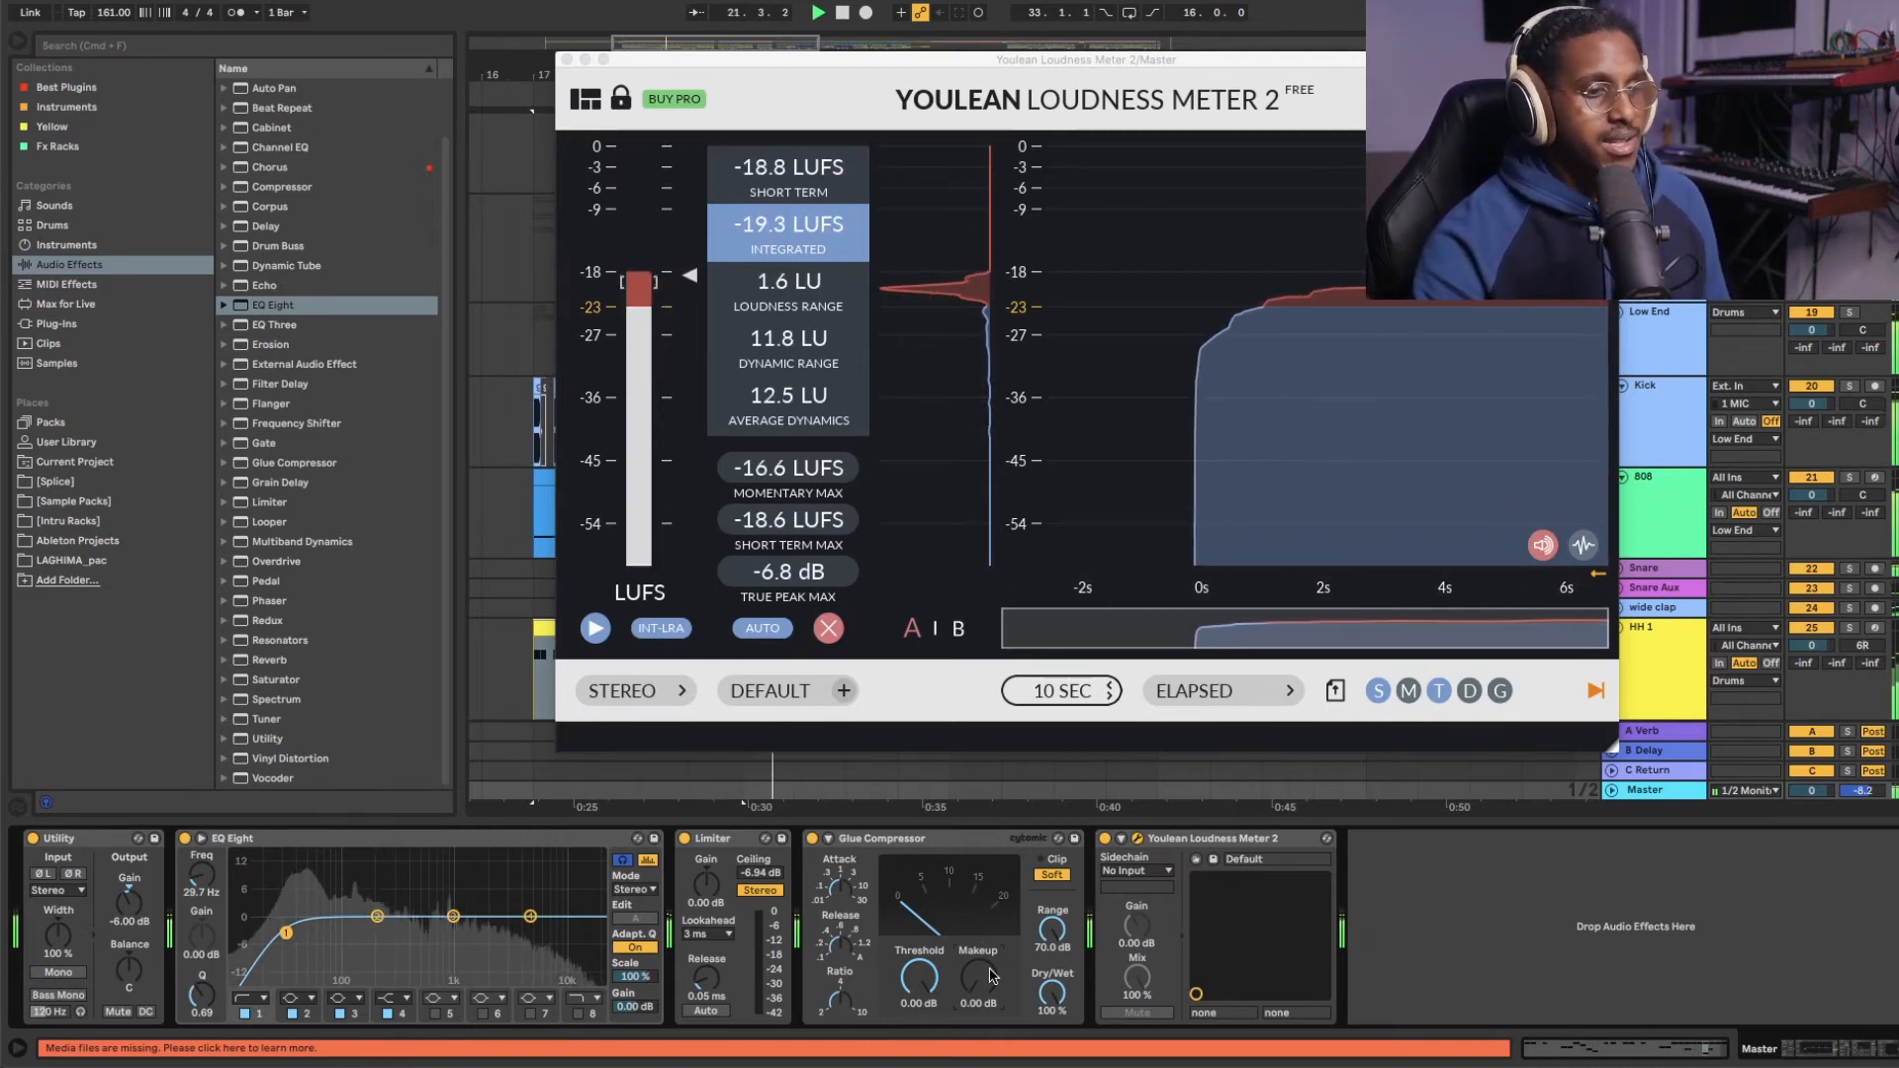
pyautogui.moveTo(980, 977); pyautogui.dragTo(979, 908)
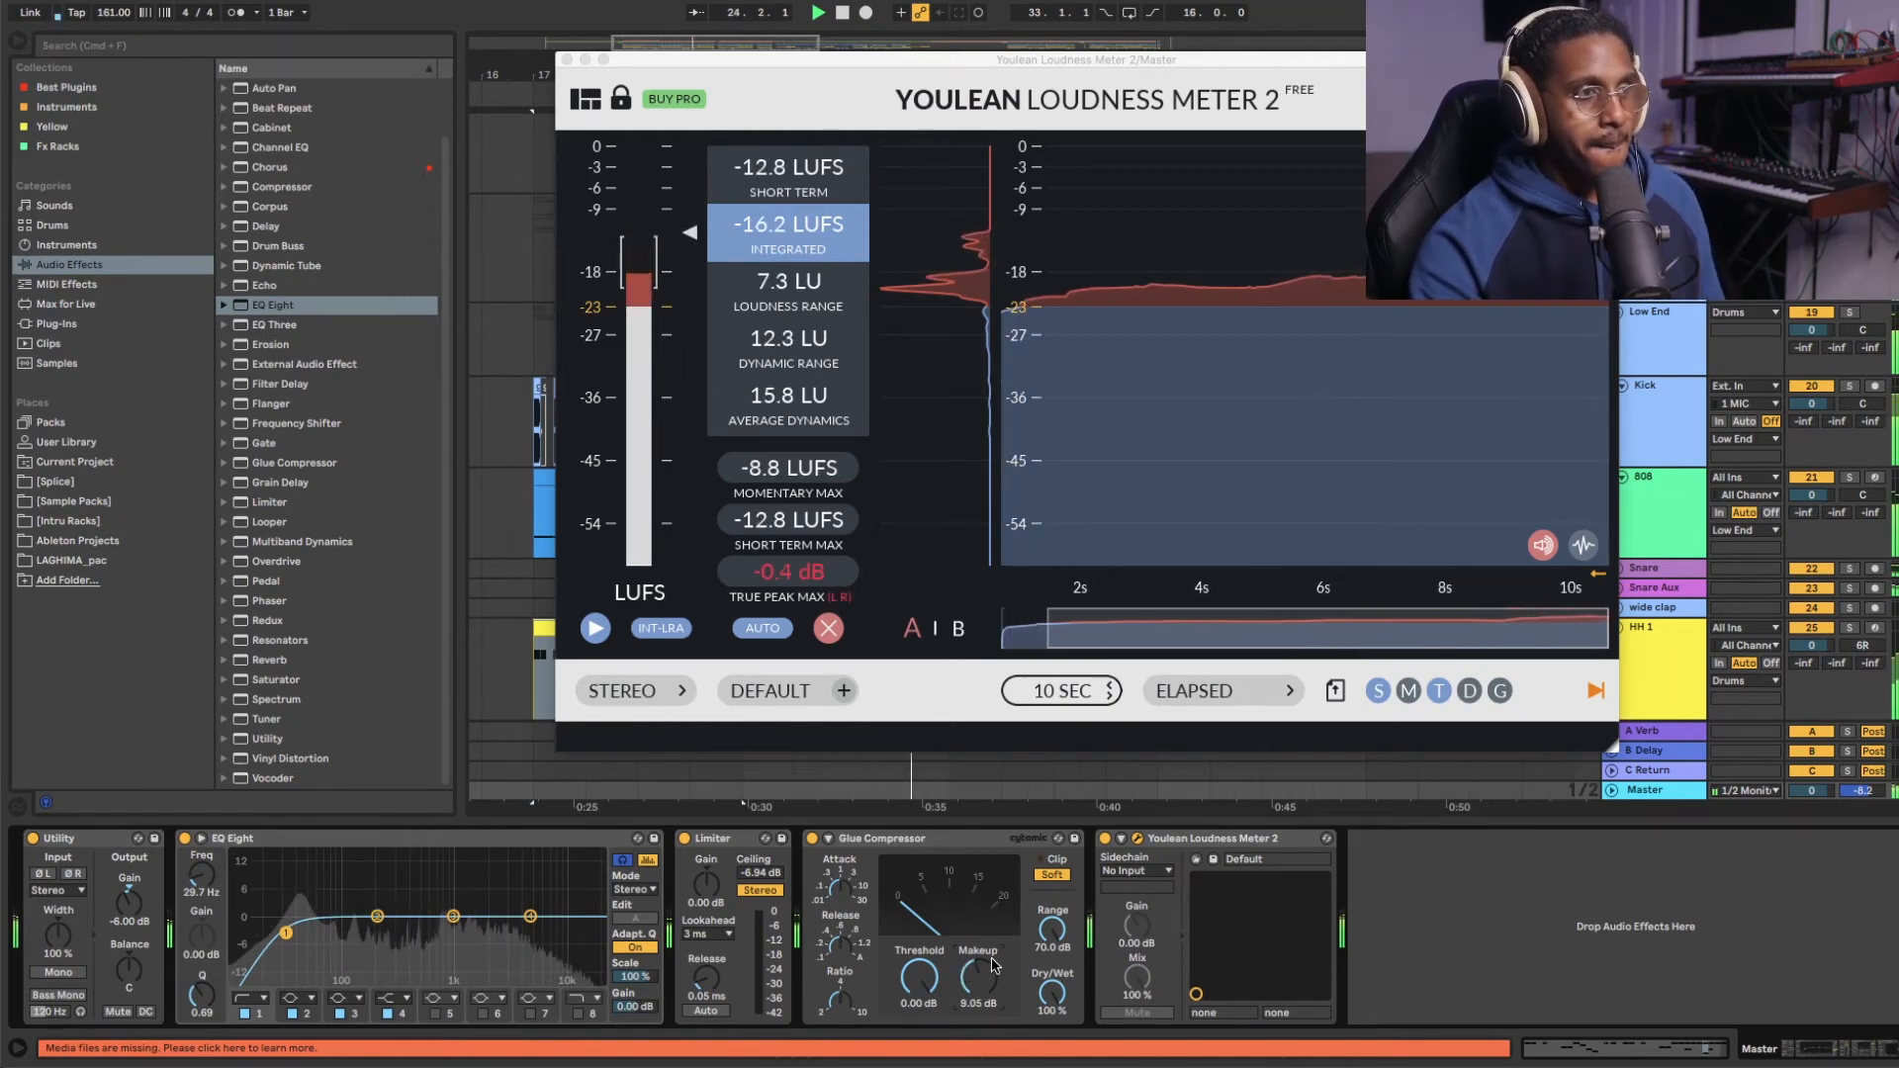
pyautogui.click(829, 629)
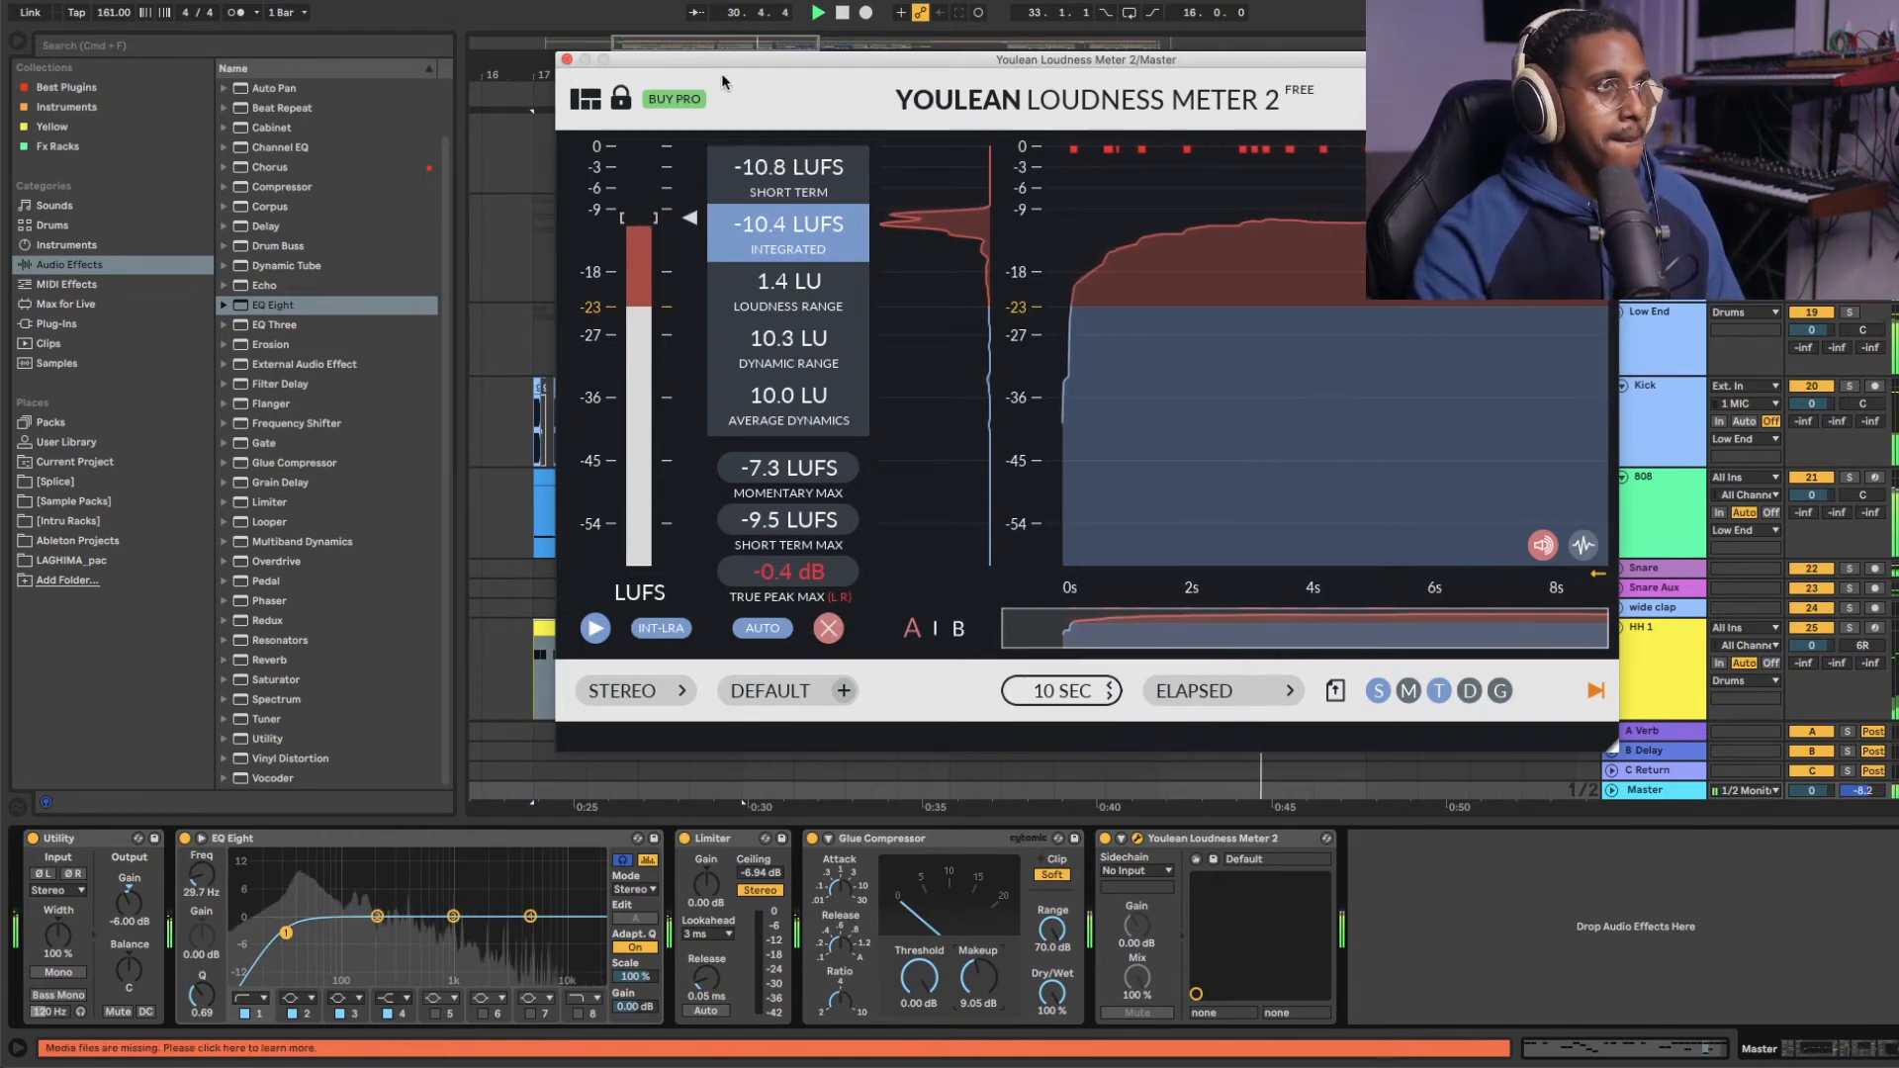
pyautogui.moveTo(722, 69); pyautogui.dragTo(398, 50)
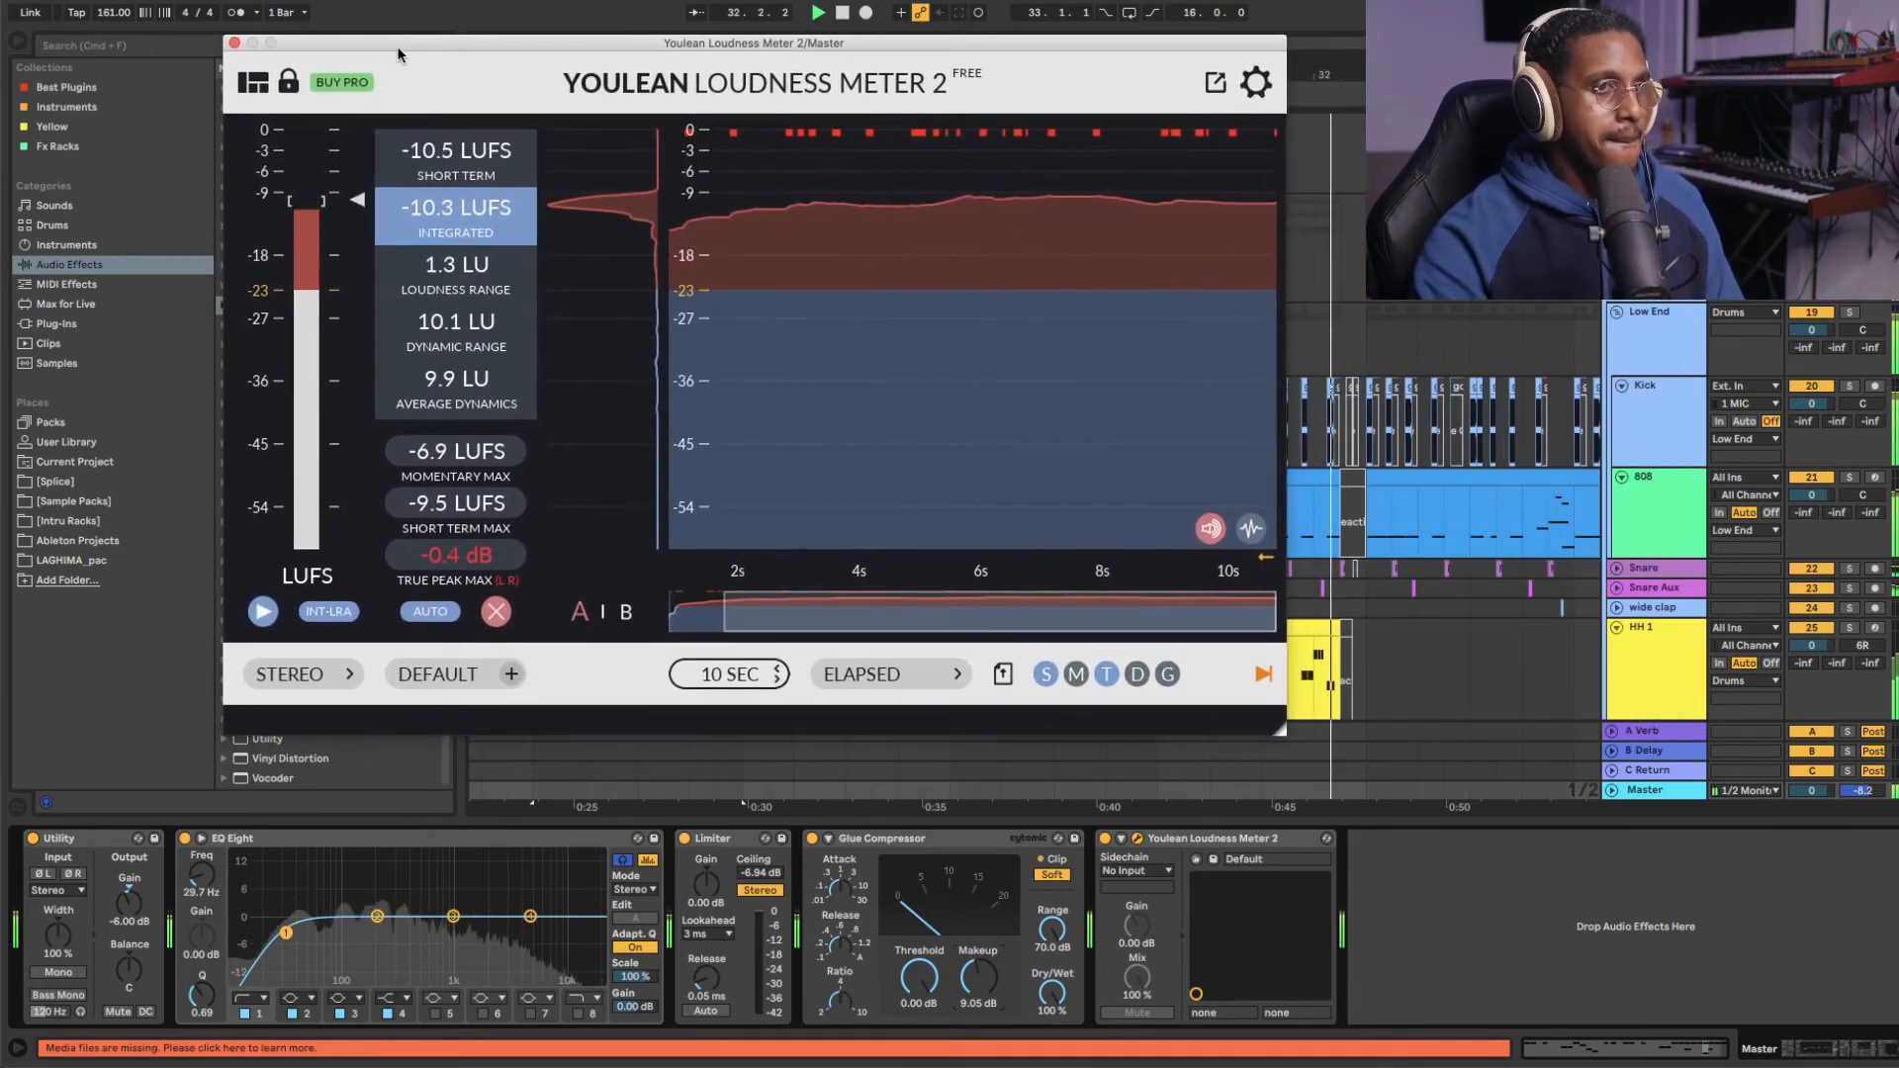